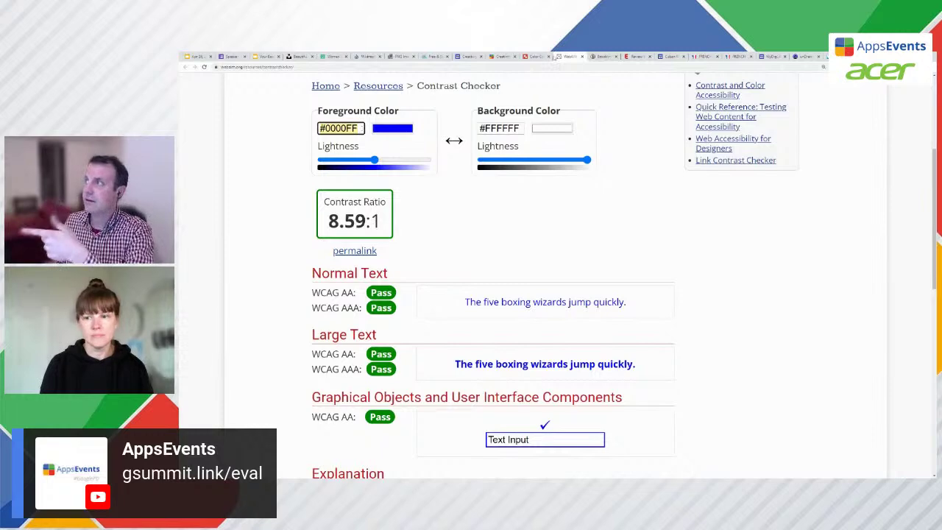
Paste the copied blue #184F9E as the foreground color in the Contrast Checker.
left_click(501, 56)
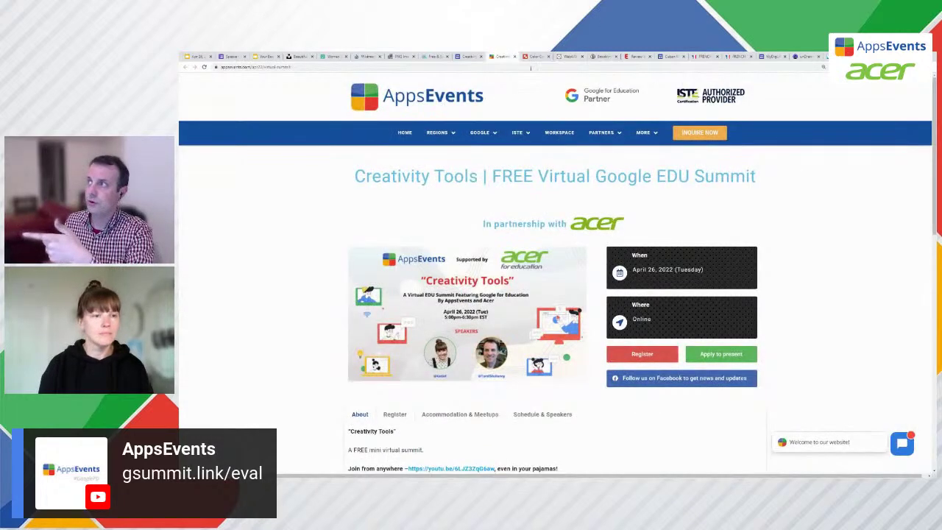
left_click(568, 56)
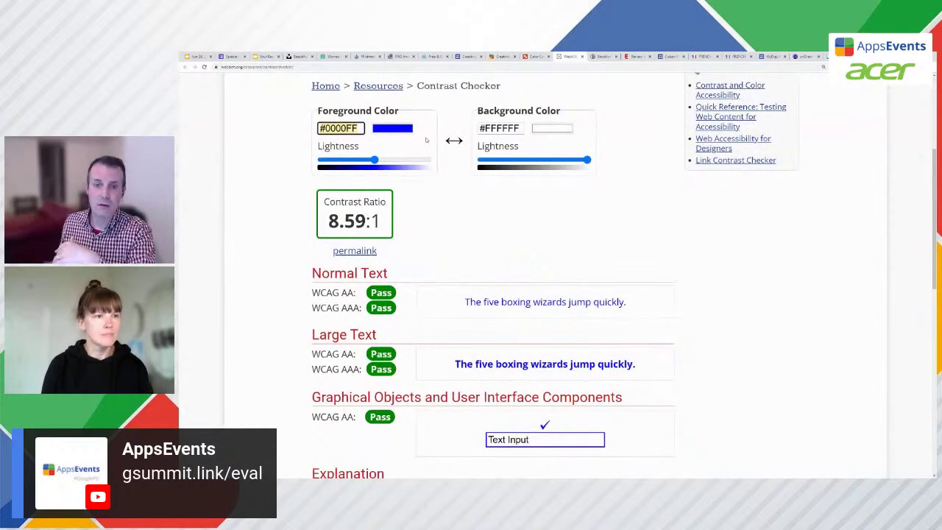
right_click(351, 131)
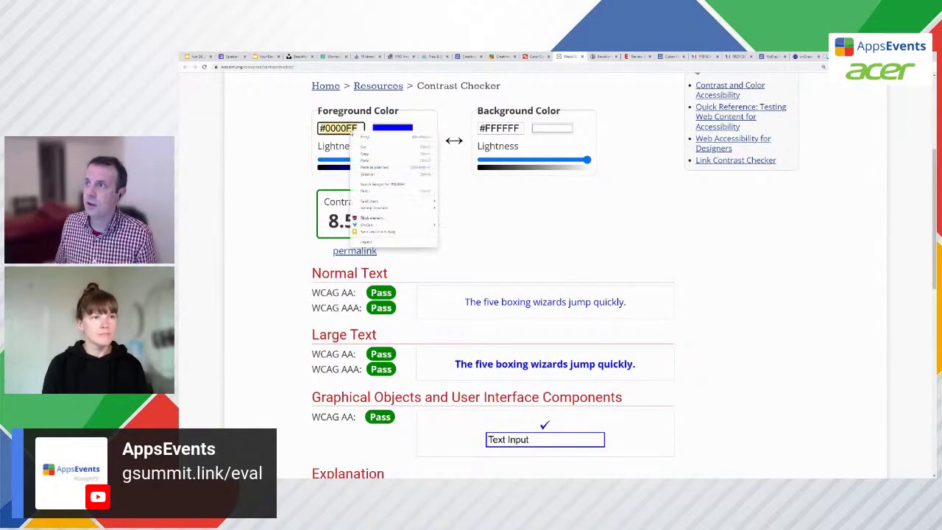
left_click(364, 158)
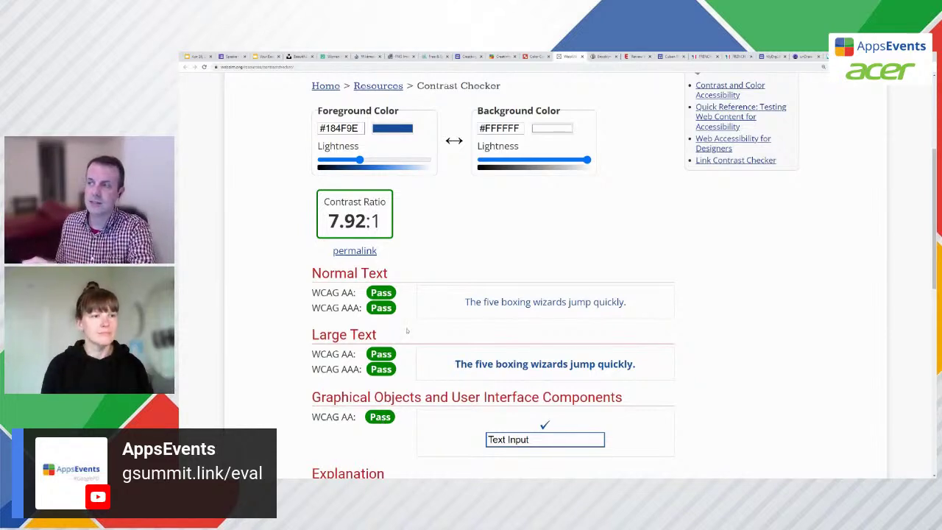
Test the foreground lightness by lightening the blue to #528FE5 and darkening it to #020912.
scroll(407, 328, "up", 1)
scroll(408, 328, "up", 1)
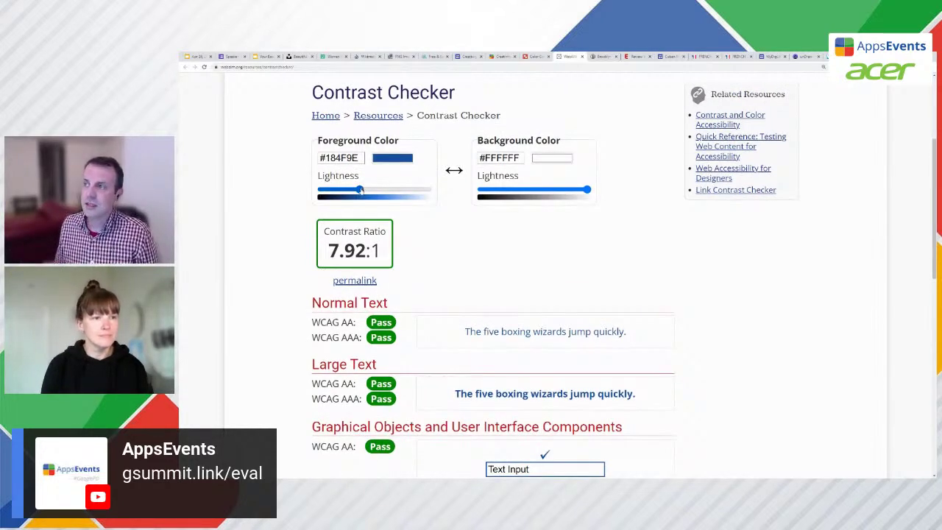
left_click_drag(360, 189, 386, 189)
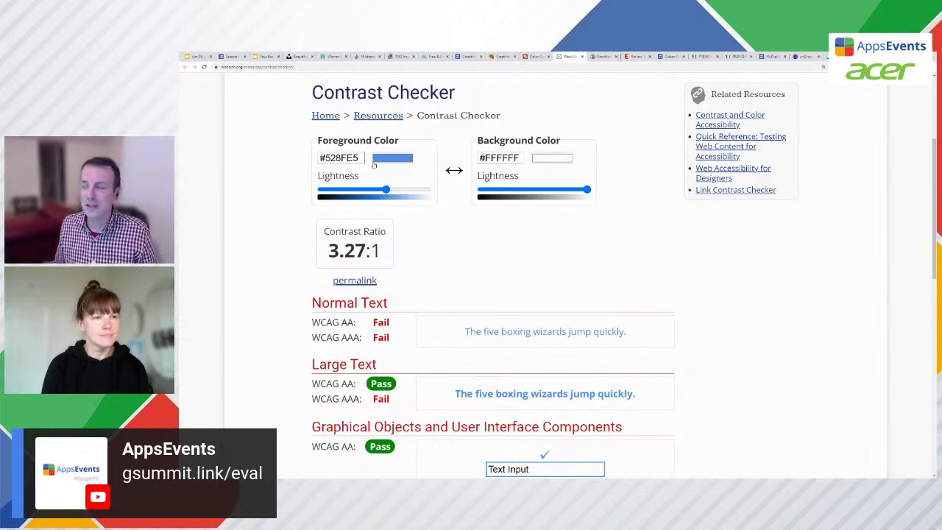
left_click_drag(384, 190, 321, 191)
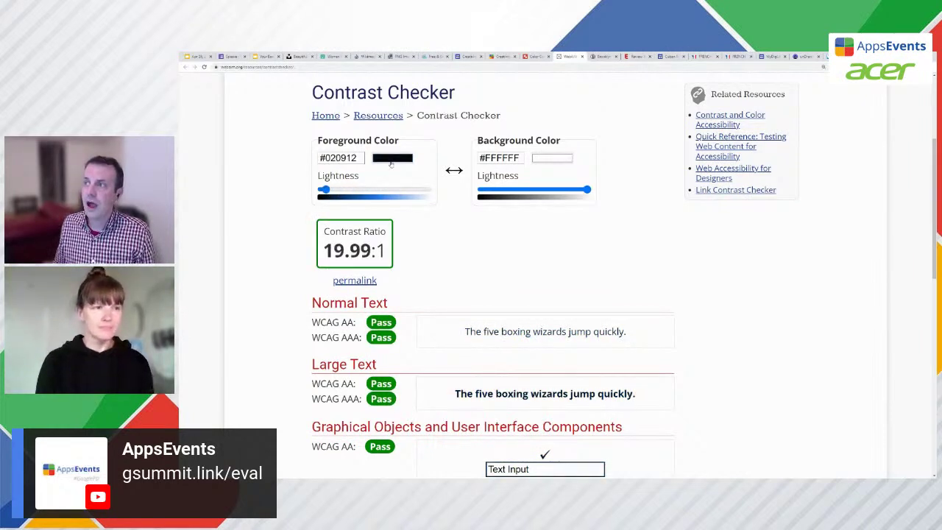
Change the foreground hue to yellow and raise its lightness to reach #9F8619.
left_click(390, 158)
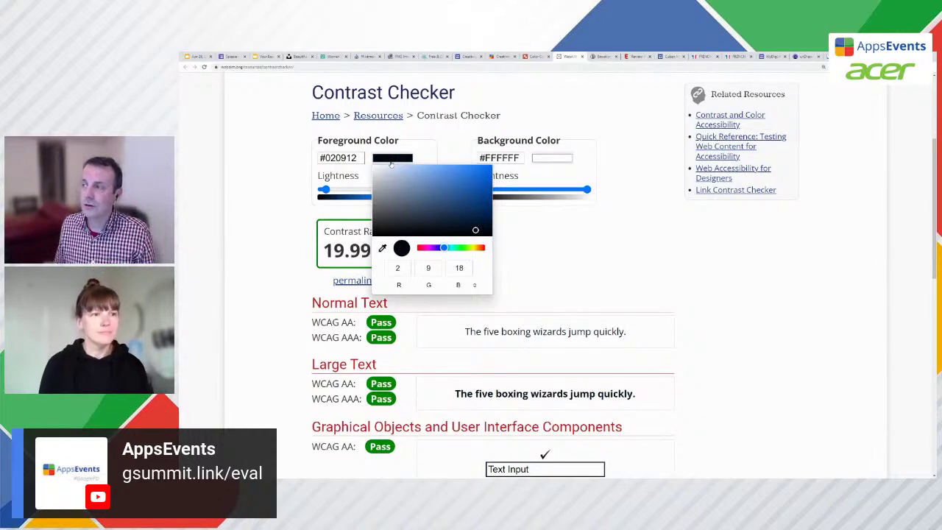
left_click(476, 248)
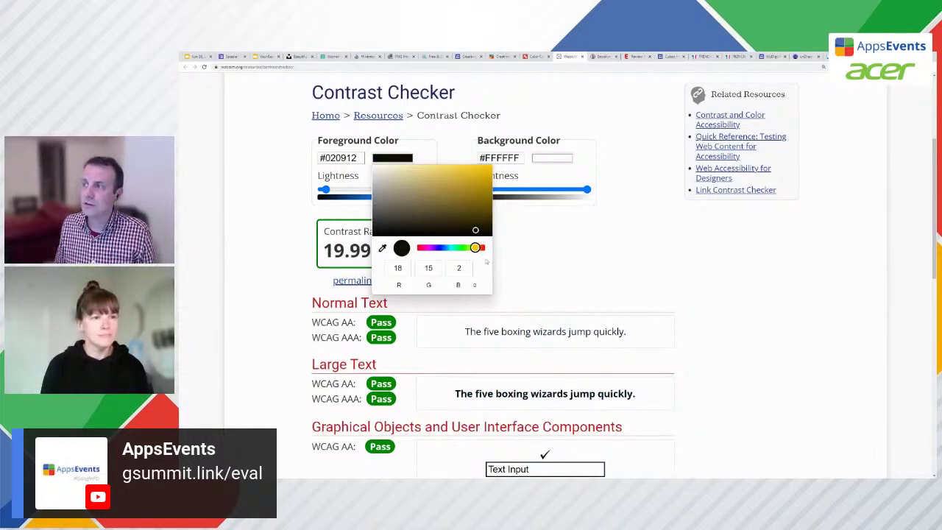
left_click(516, 262)
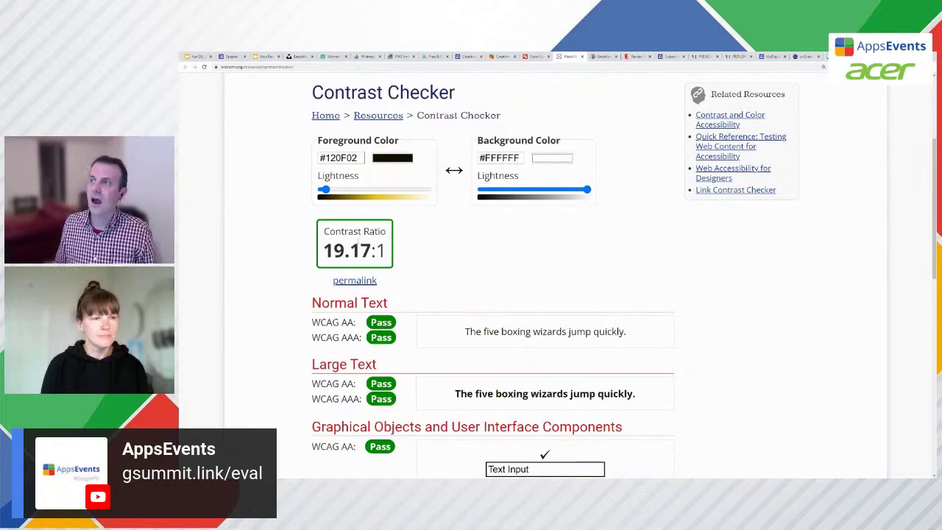
left_click_drag(323, 190, 361, 193)
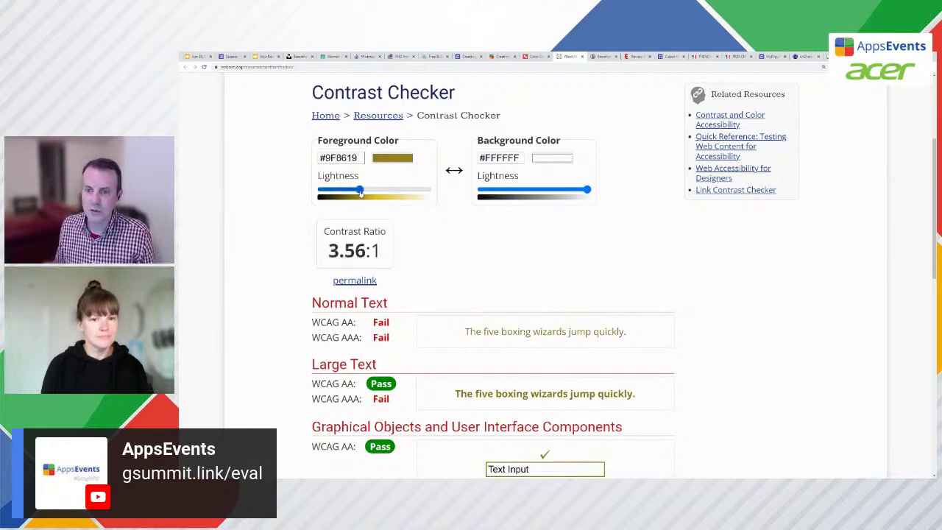
scroll(450, 262, "down", 1)
scroll(450, 262, "up", 1)
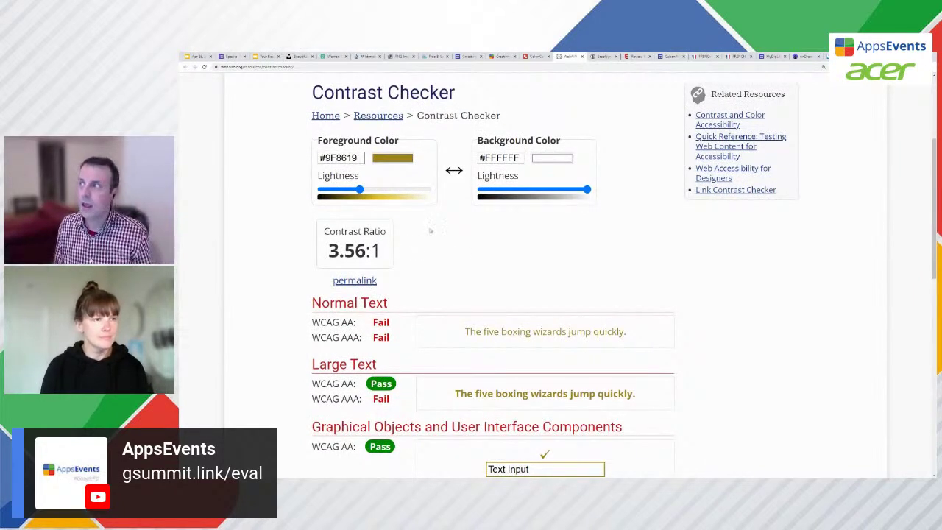
Darken the foreground color fully to #000000 and highlight the contrast ratio.
left_click(500, 158)
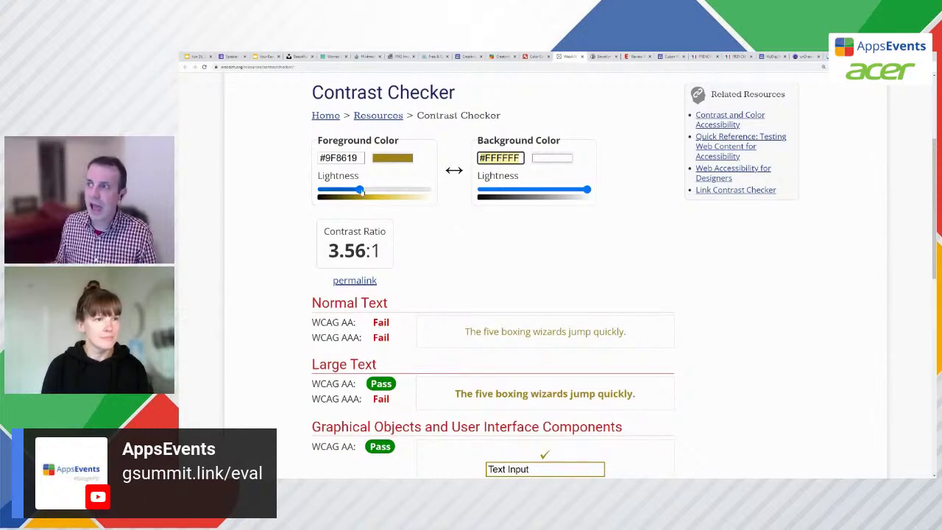
left_click_drag(360, 189, 321, 189)
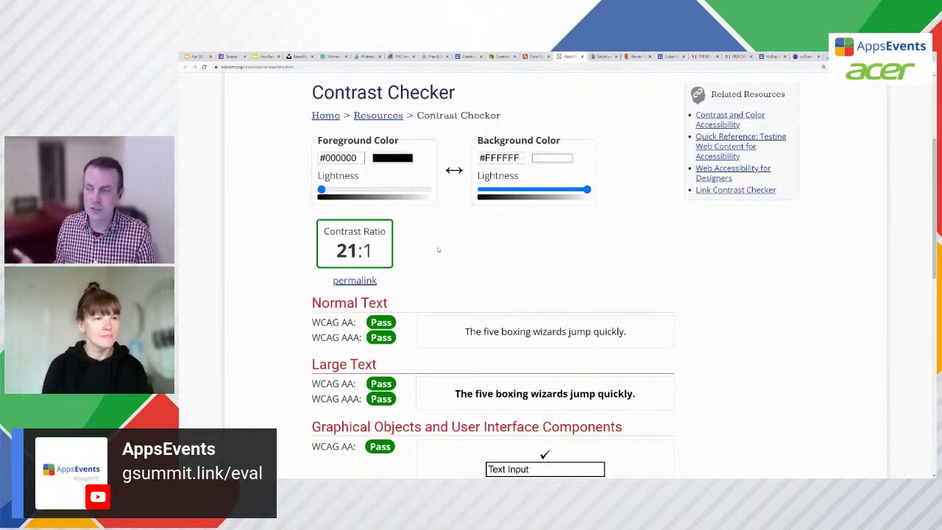
left_click_drag(370, 251, 336, 251)
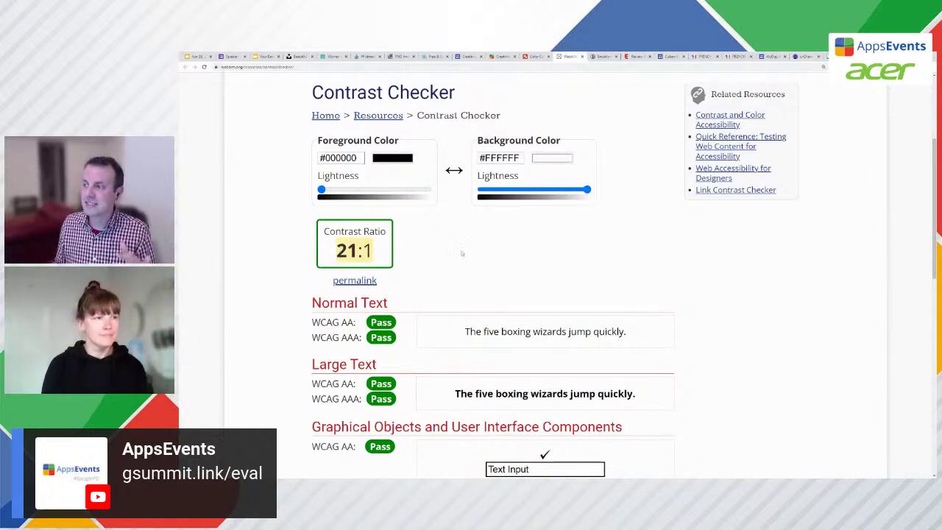
scroll(486, 268, "down", 1)
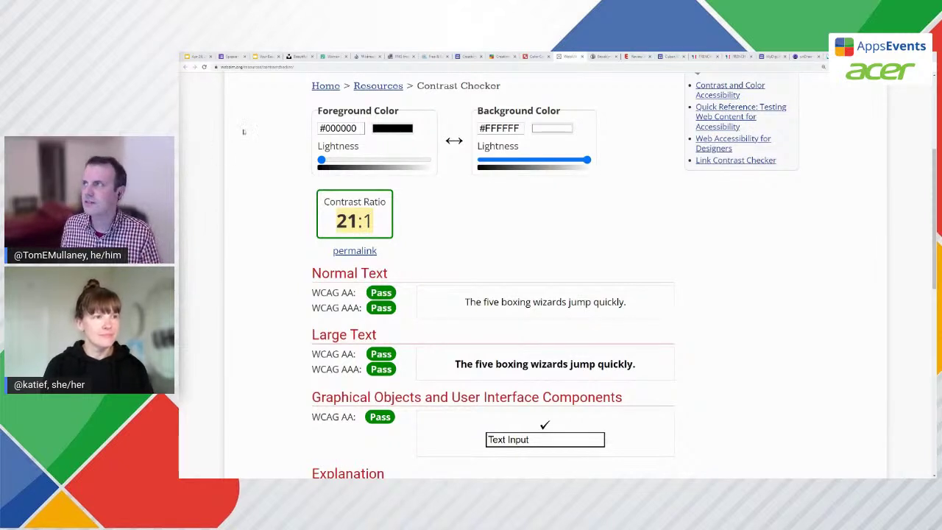
Switch to the Creativity Demo Site in Google Sites and add a text box beside the city skyline image.
left_click(598, 58)
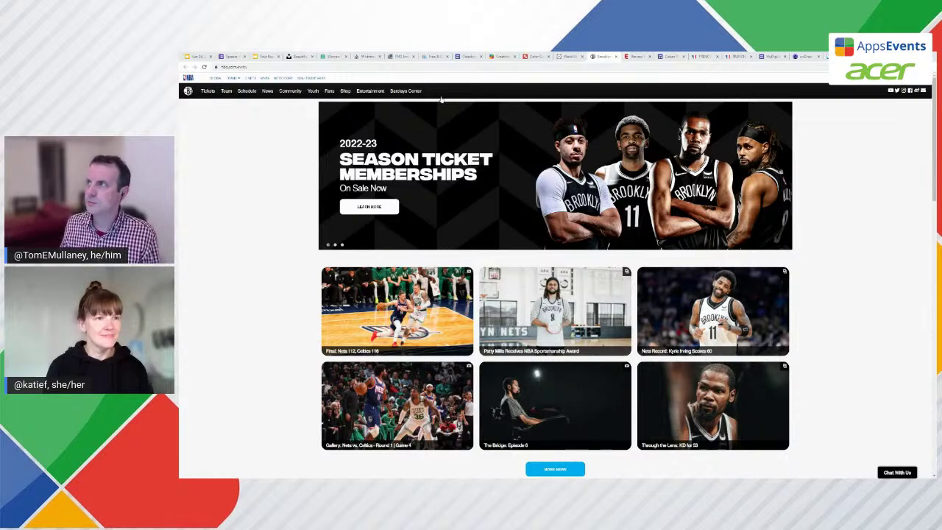
left_click(462, 56)
left_click(609, 339)
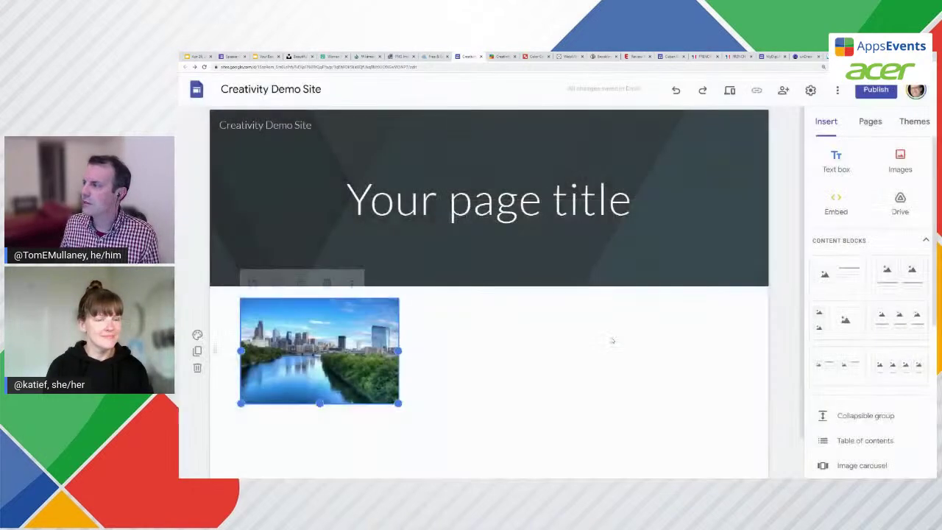
double_click(480, 344)
left_click(480, 344)
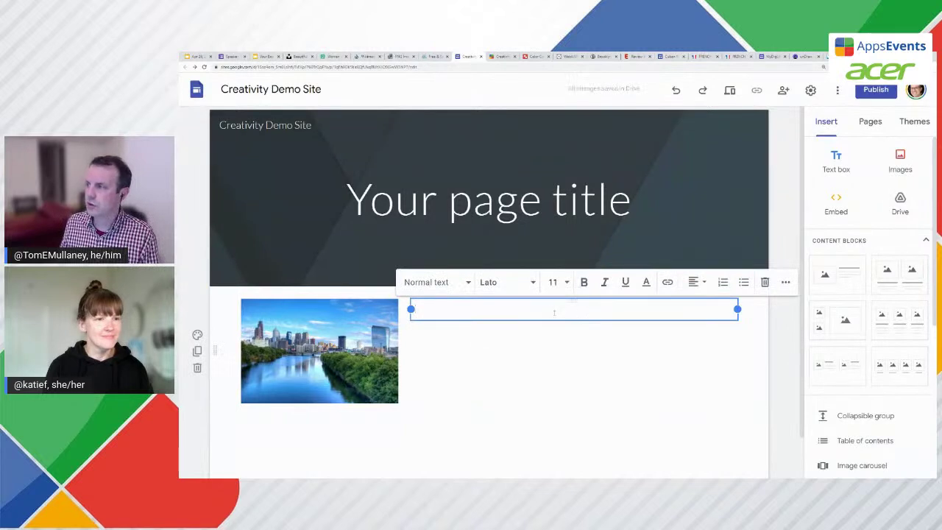
Set the new text box's font size to 14 and enter the text "Test".
left_click(506, 282)
left_click(640, 310)
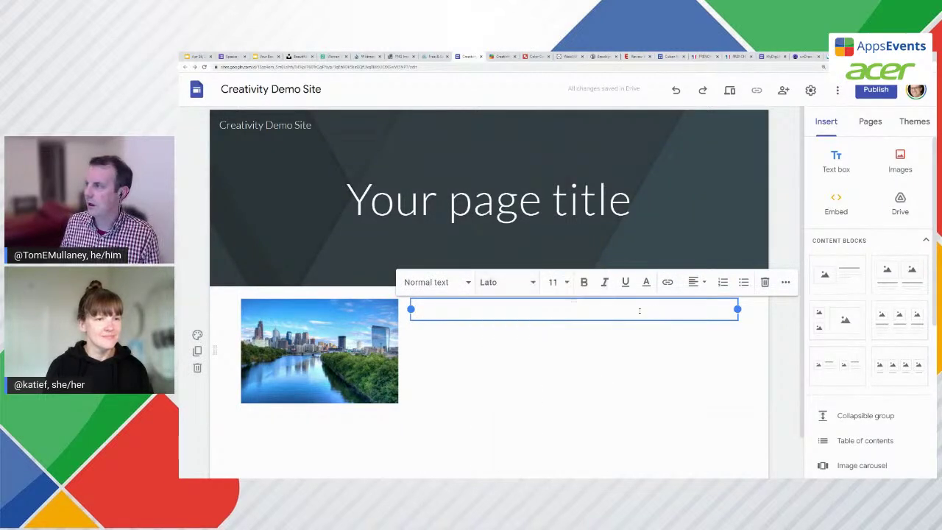
left_click(573, 283)
left_click(551, 435)
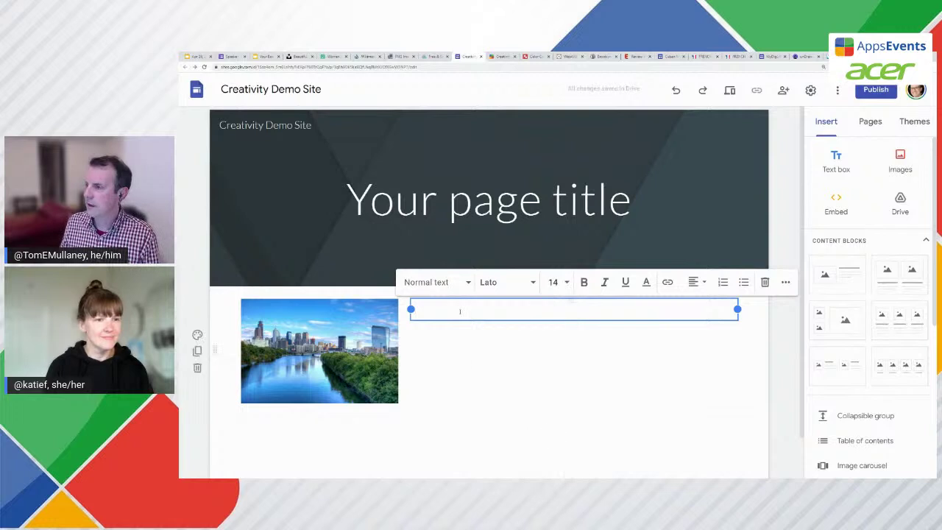
type("Test")
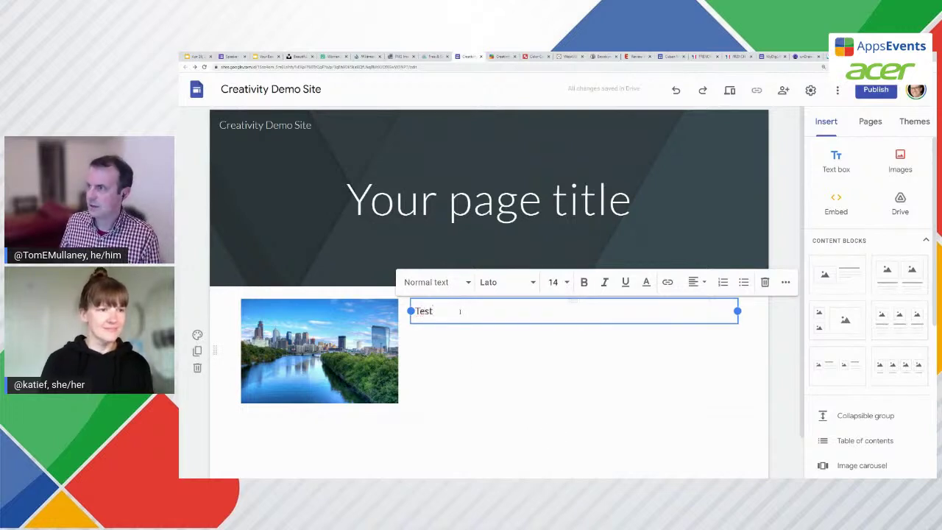
Examine the hex code field of the custom text color picker for the word "Test".
key("ctrl+a")
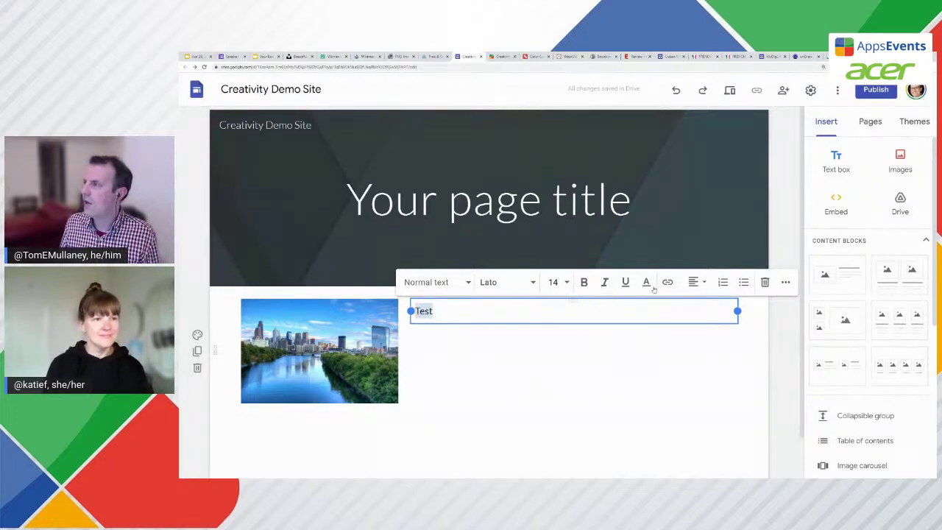
left_click(646, 284)
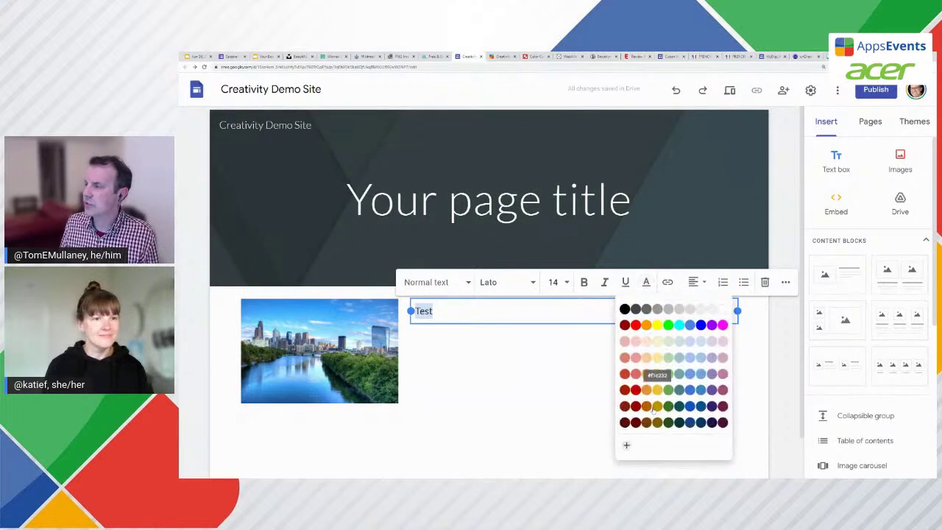
left_click(627, 444)
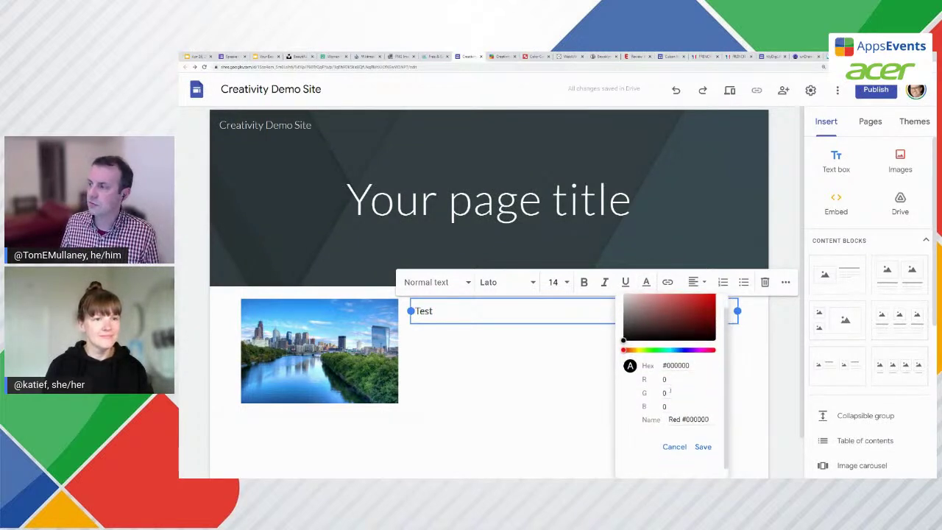
double_click(675, 366)
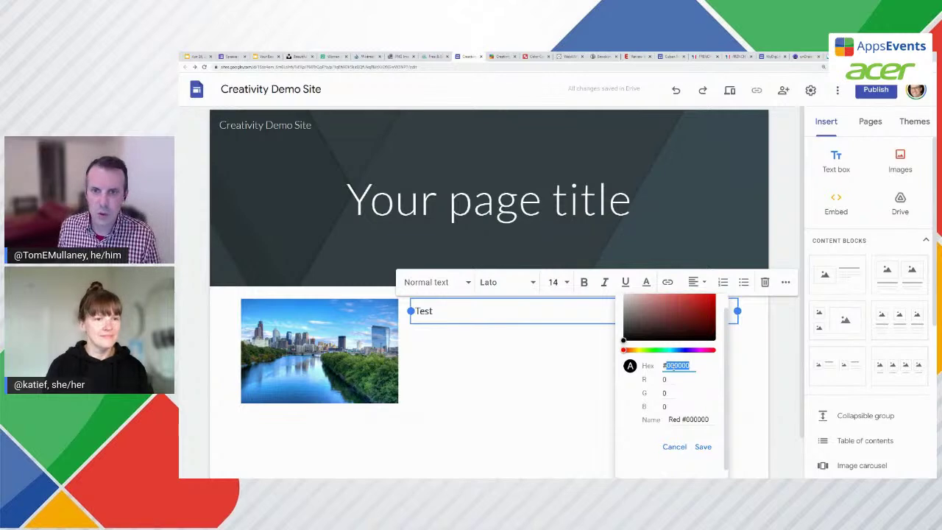
key("ctrl+plus")
key("ctrl+plus")
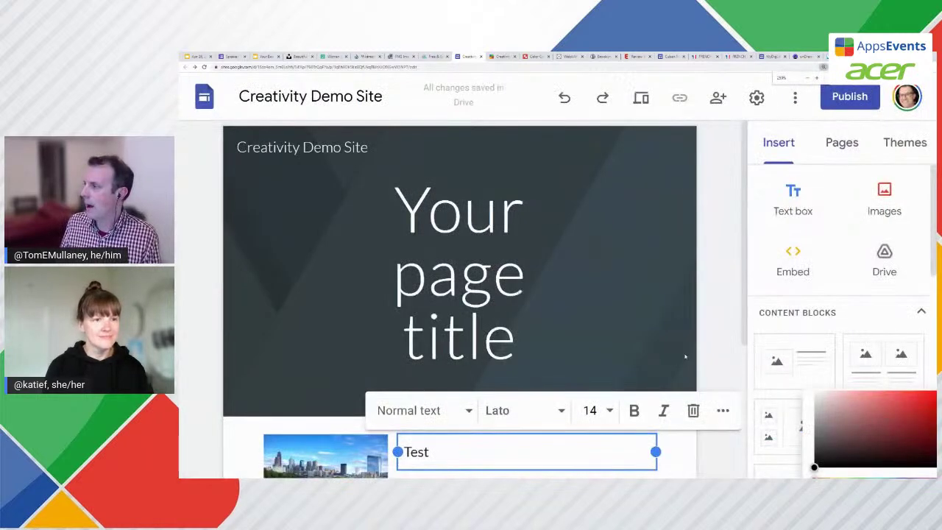
key("ctrl+minus")
key("ctrl+minus")
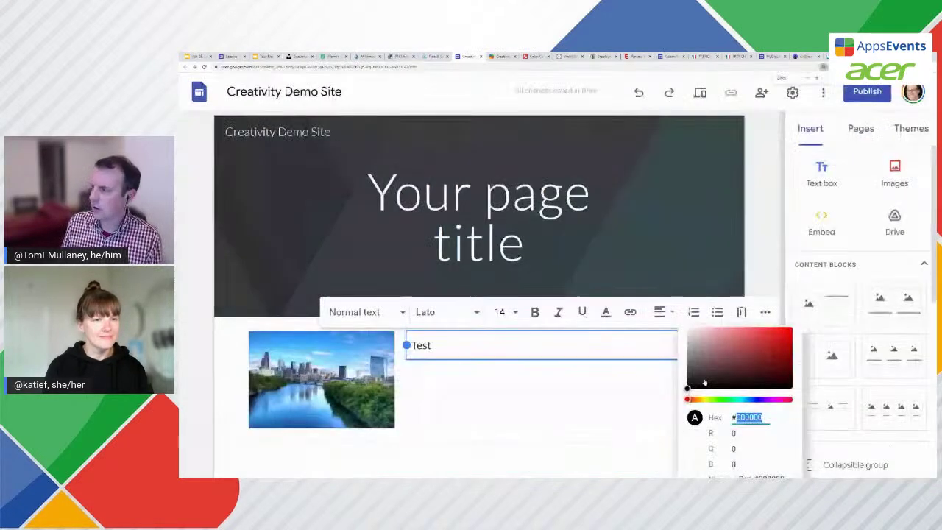
key("Escape")
Set the Simple theme's custom color to red #ff0000.
left_click(913, 124)
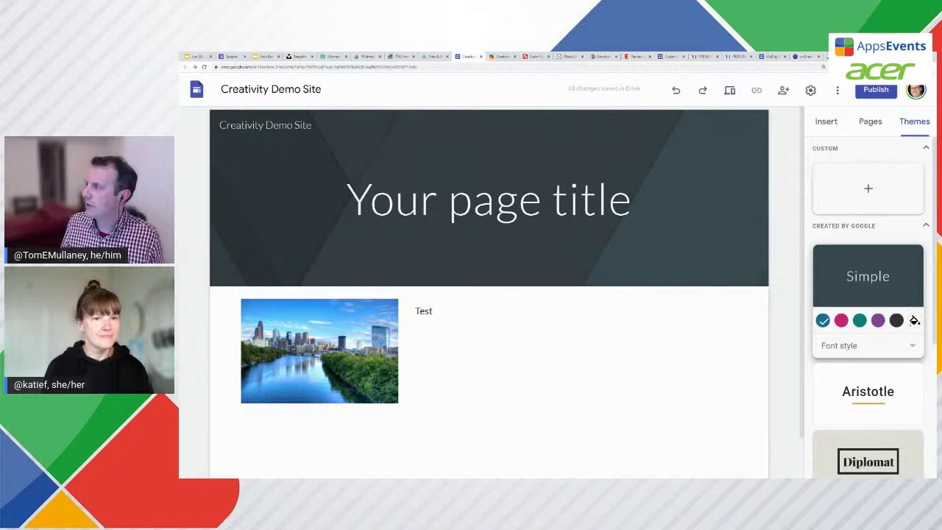
left_click(914, 320)
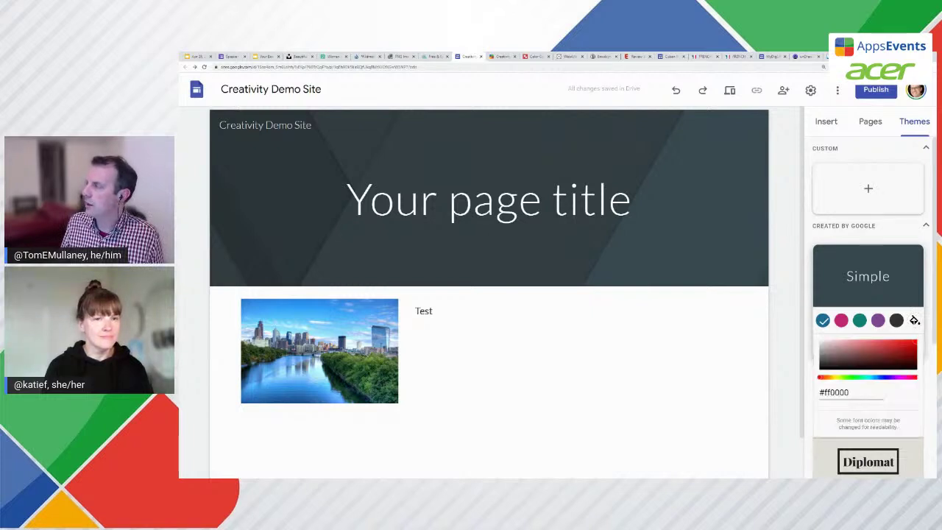
double_click(843, 392)
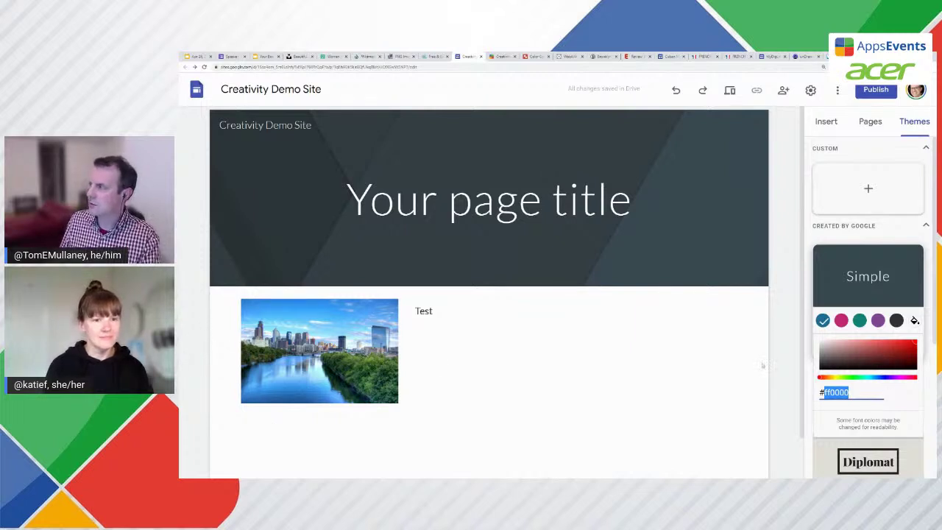
left_click(197, 335)
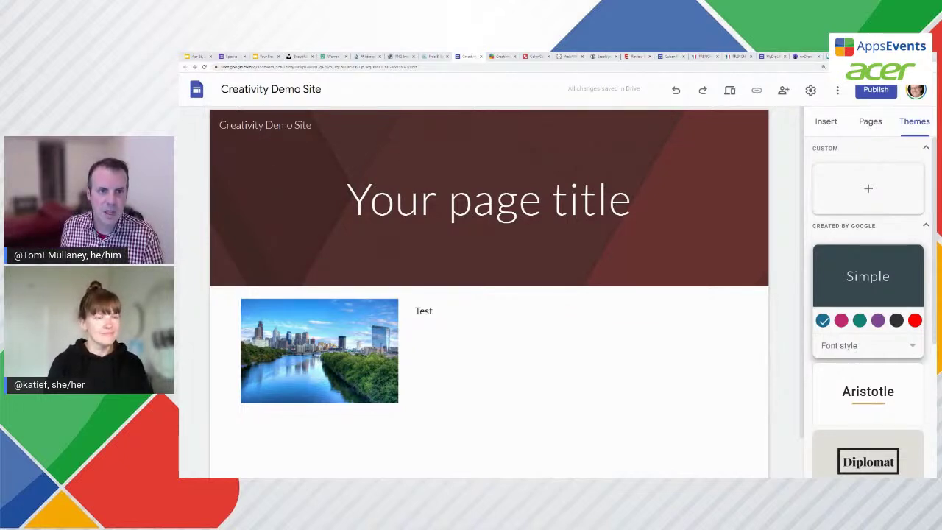
Switch to the Color Contrast Example in Google Drawings, create a new blank drawing from it and name it "Favicon".
mouse_move(540, 261)
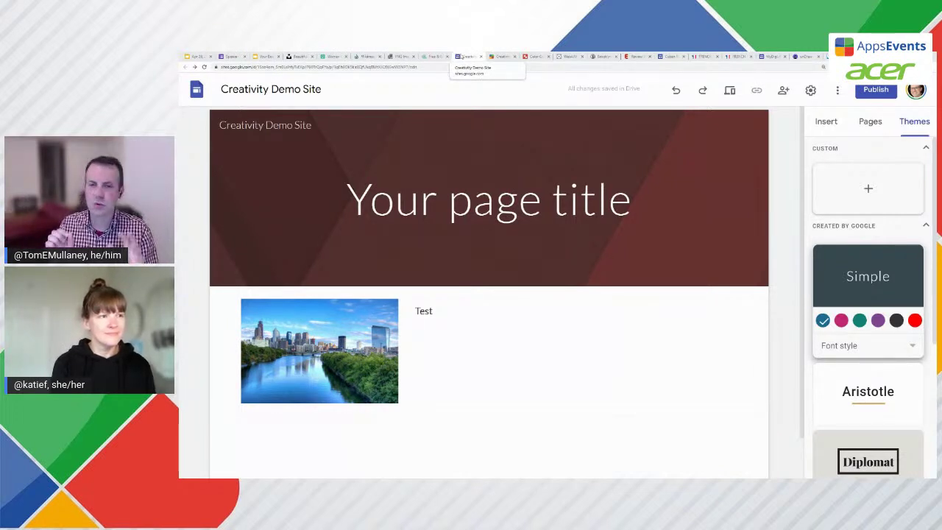
left_click(530, 56)
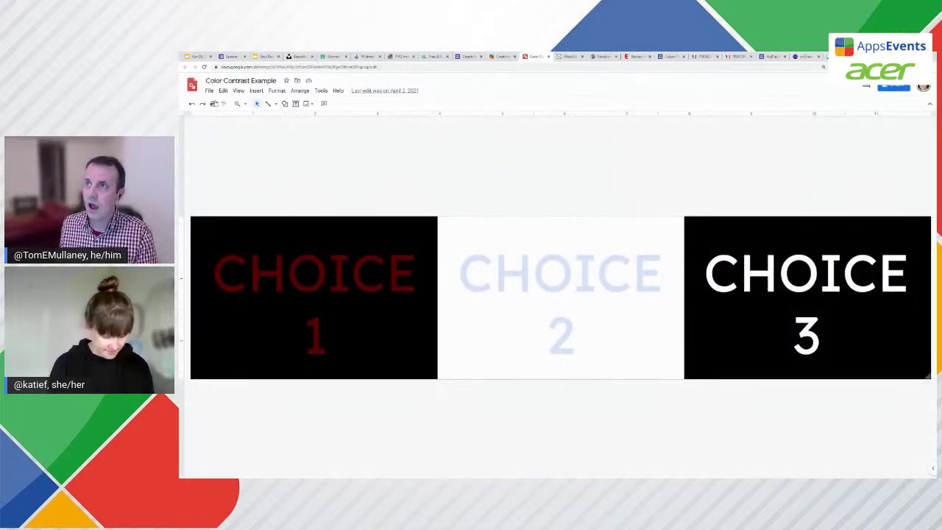
left_click(209, 90)
mouse_move(228, 121)
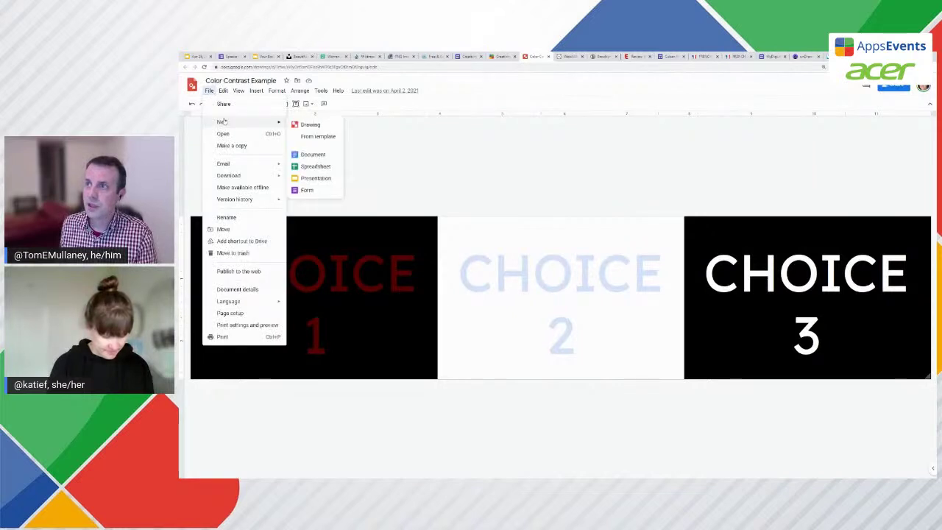
left_click(312, 124)
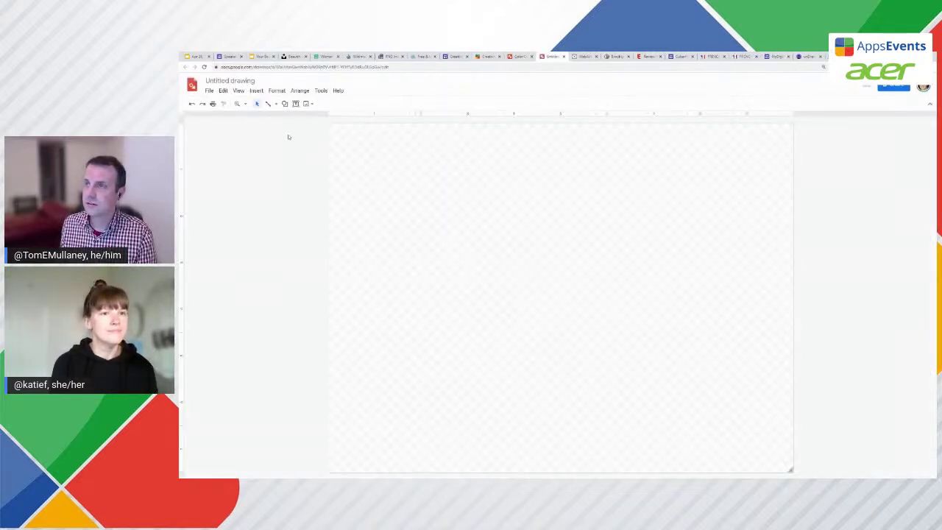
left_click(219, 80)
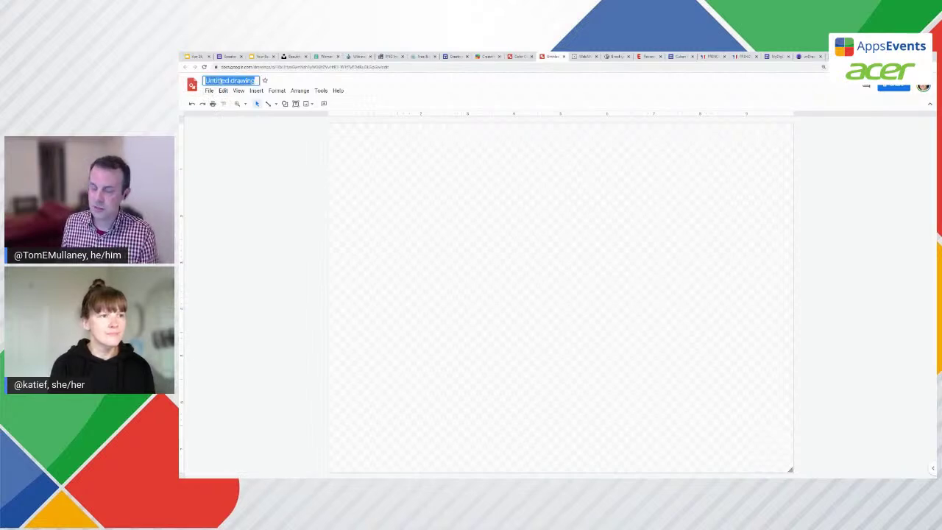
type("Favicon")
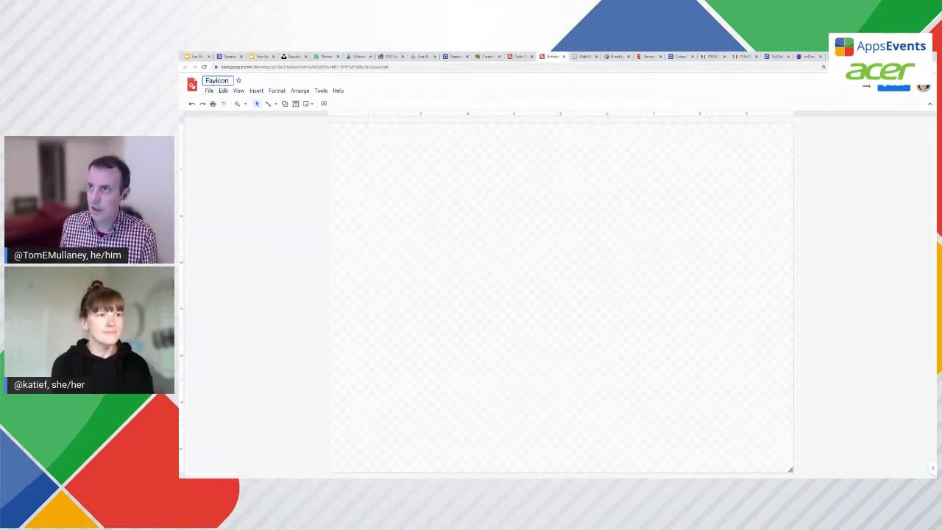
Set the Favicon drawing's page to a custom size of 512 x 512 pixels.
left_click(209, 91)
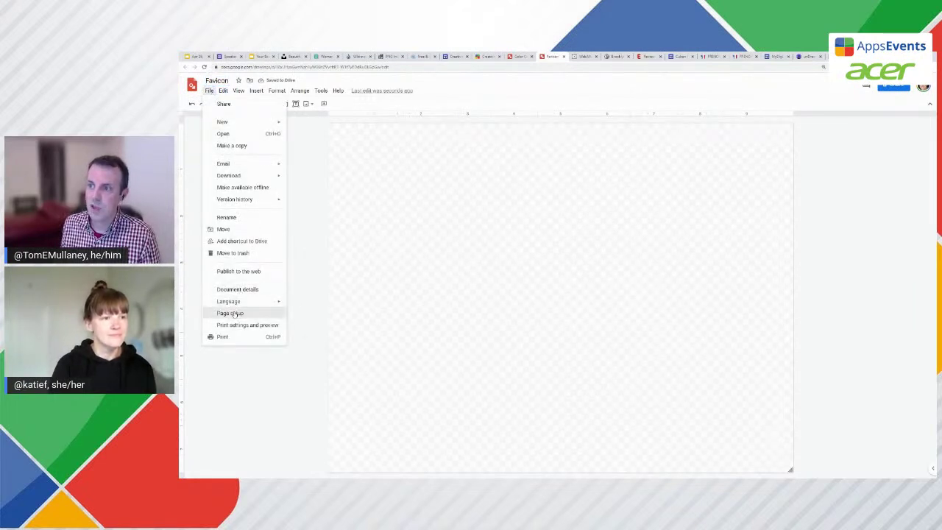
left_click(234, 314)
left_click(530, 273)
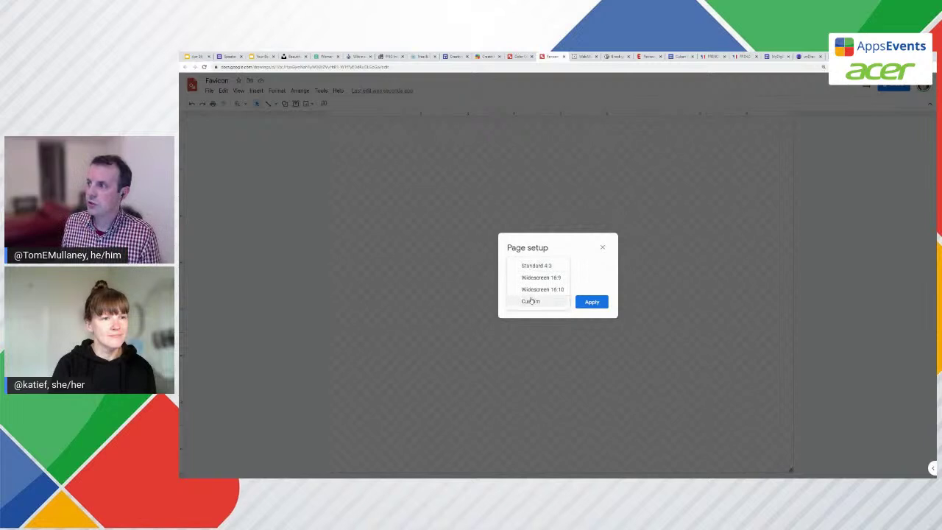
left_click(531, 300)
left_click(584, 286)
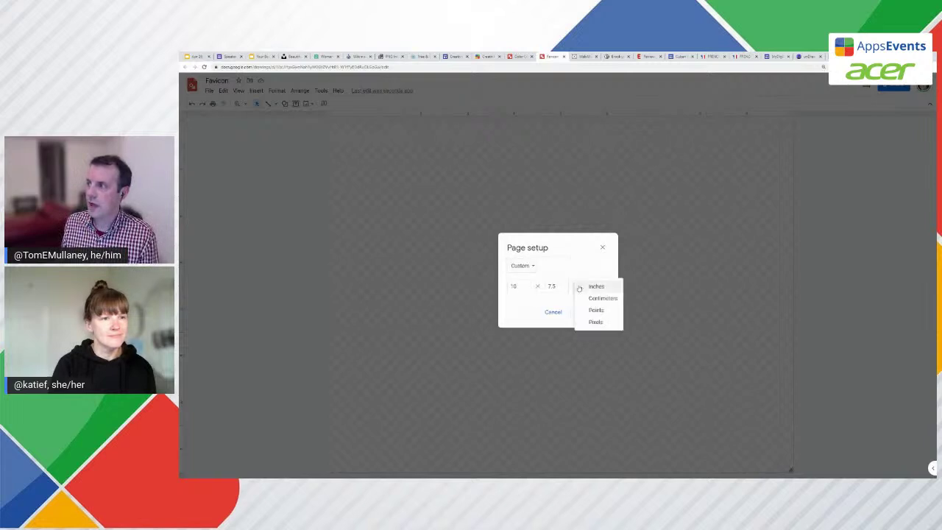
left_click(595, 323)
double_click(518, 287)
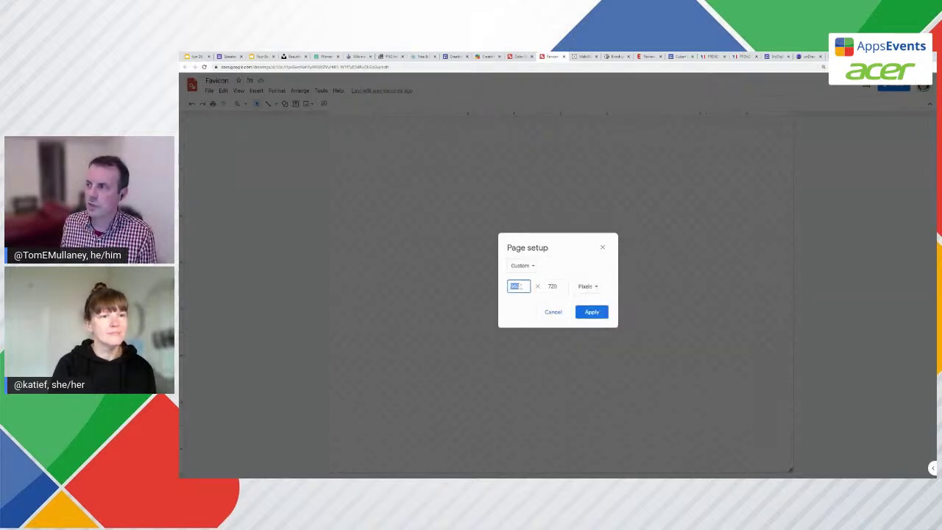
type("512")
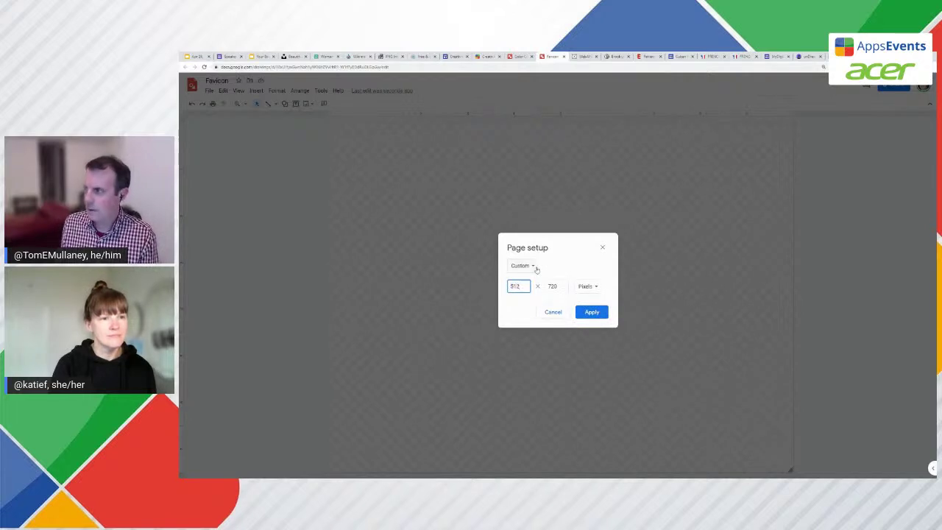
double_click(557, 285)
type("512")
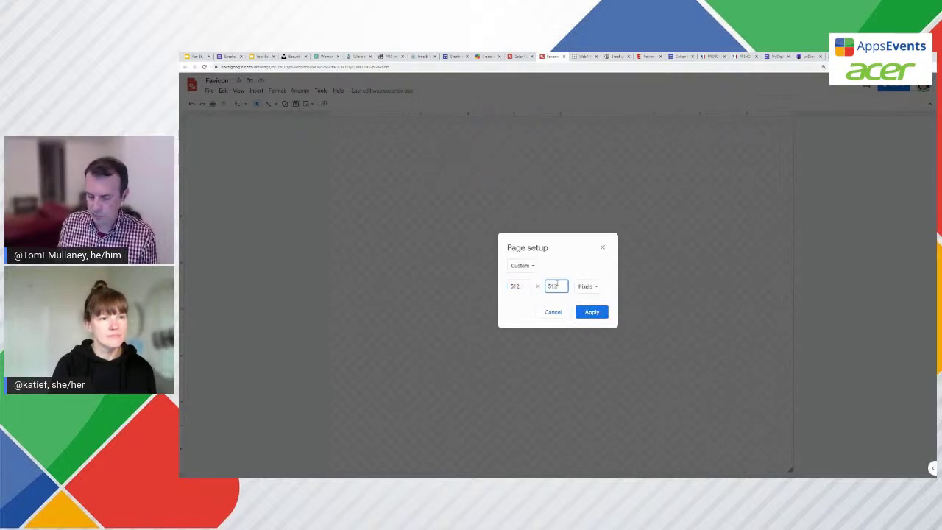
left_click(592, 312)
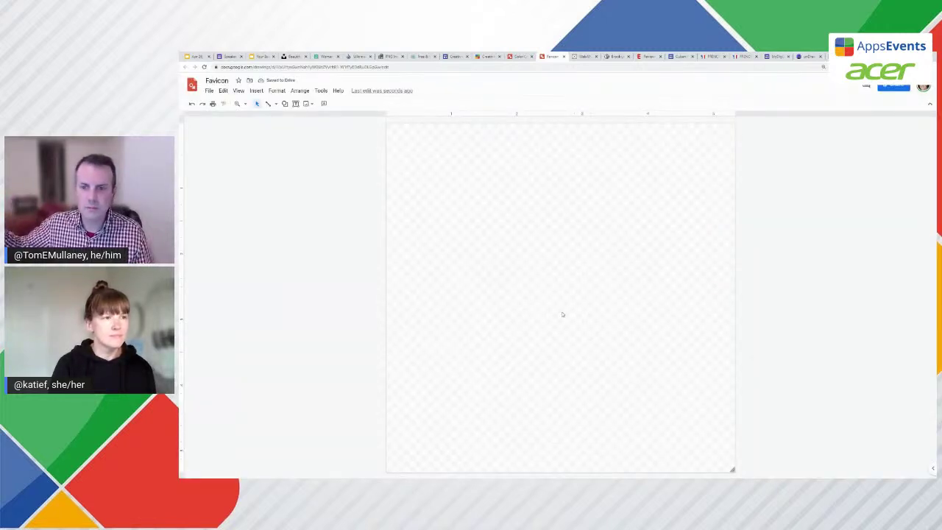
Examine the Favicon drawing's PNG download option and the favicon upload setting among the Creativity Demo Site's brand images in Google Sites.
left_click(209, 90)
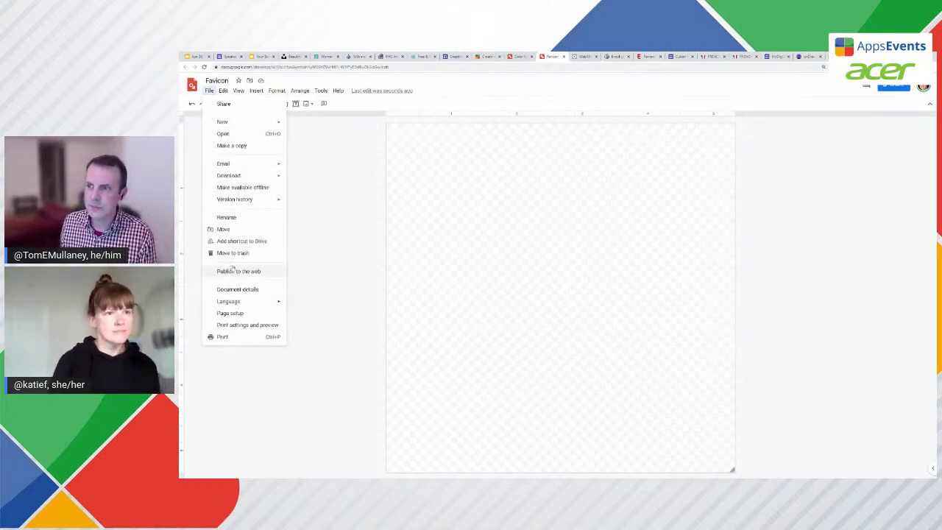
mouse_move(243, 176)
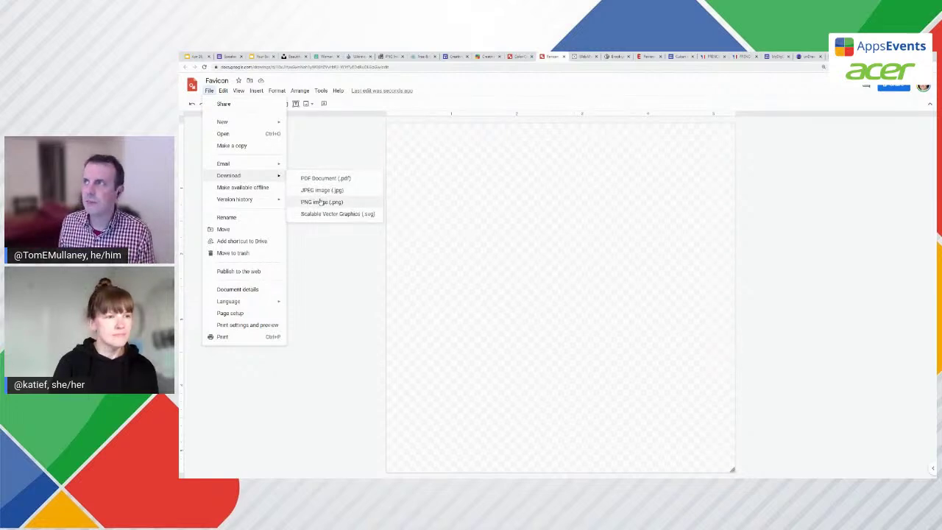
left_click(447, 58)
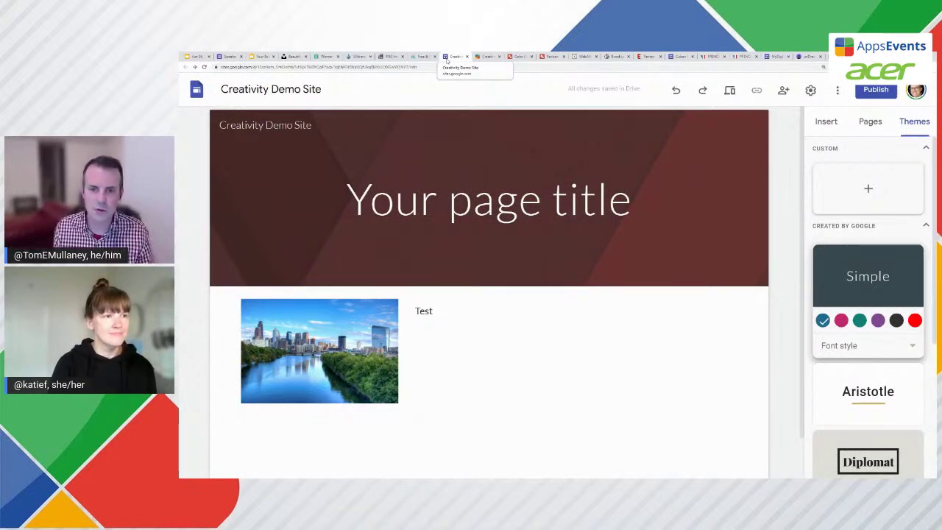
left_click(837, 91)
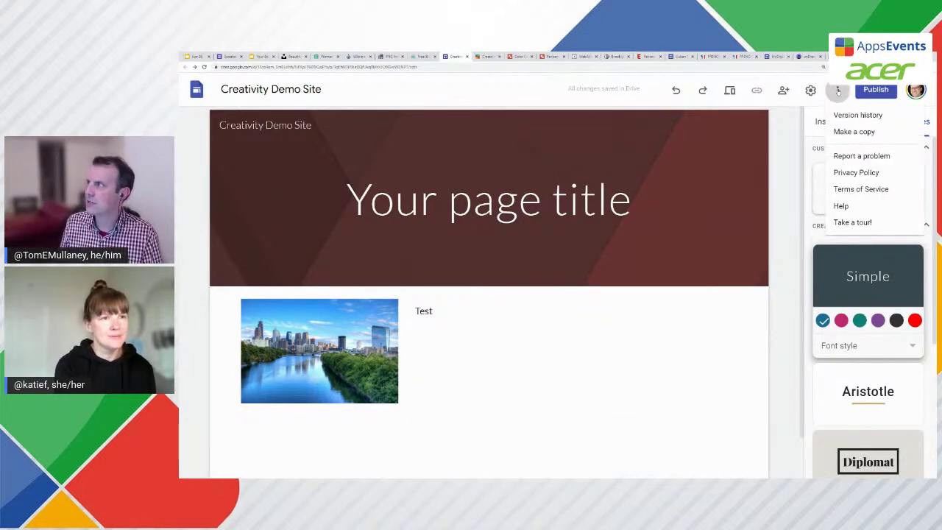
left_click(810, 90)
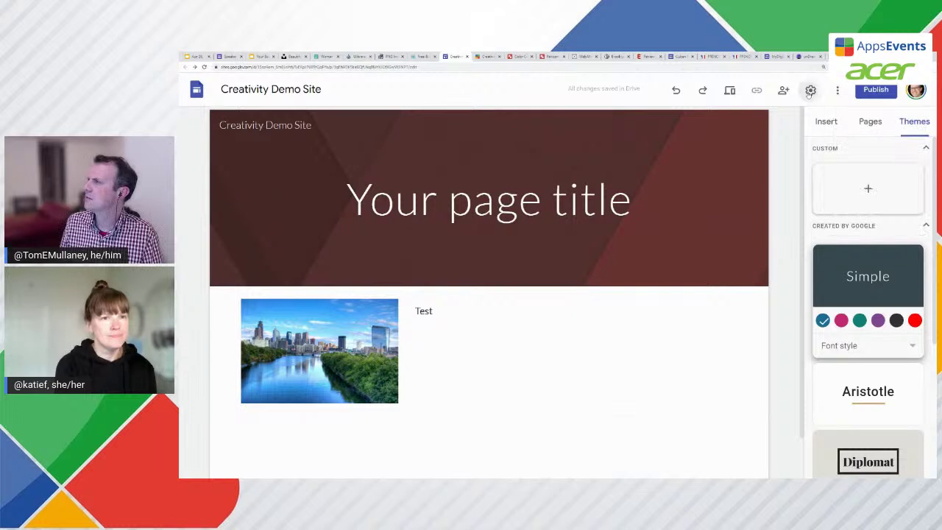
left_click(810, 90)
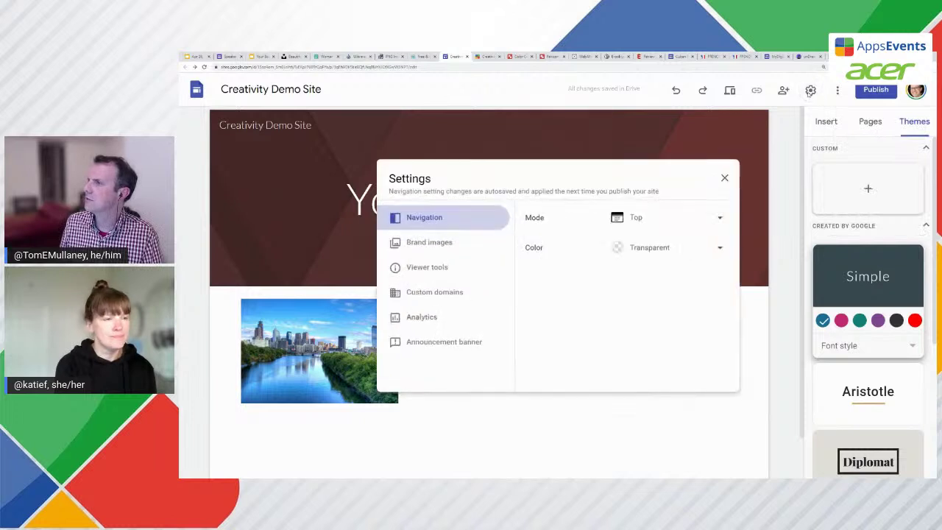
left_click(430, 244)
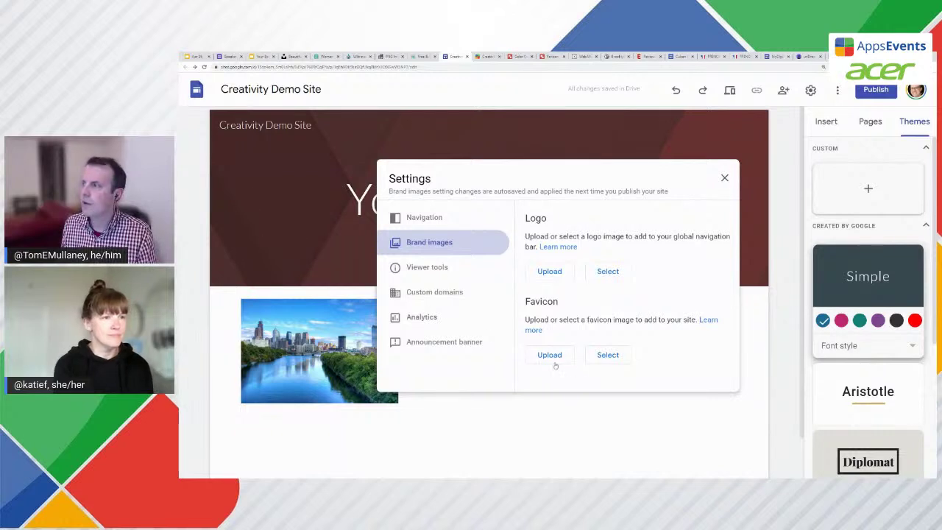
double_click(540, 301)
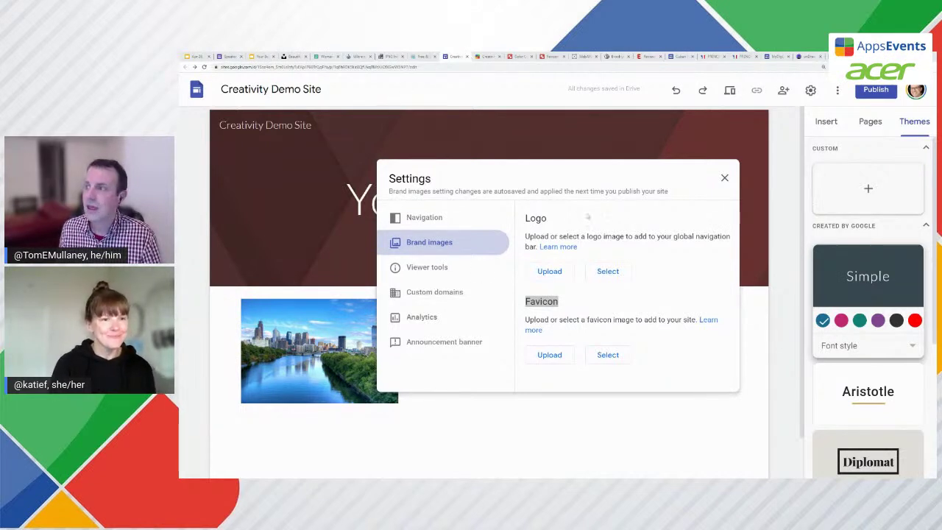
left_click(724, 177)
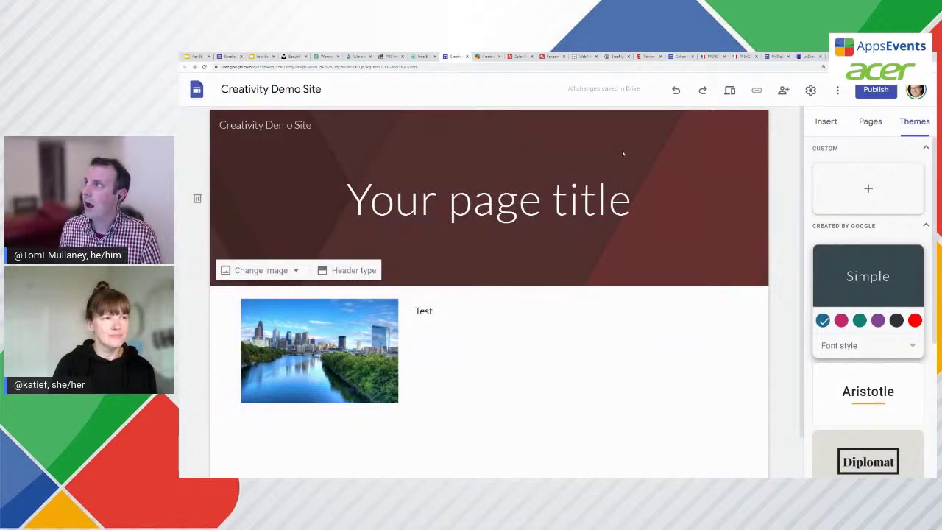
Switch to the Eater New York article on Penn Station's food hall and examine its full-width header image.
left_click(648, 56)
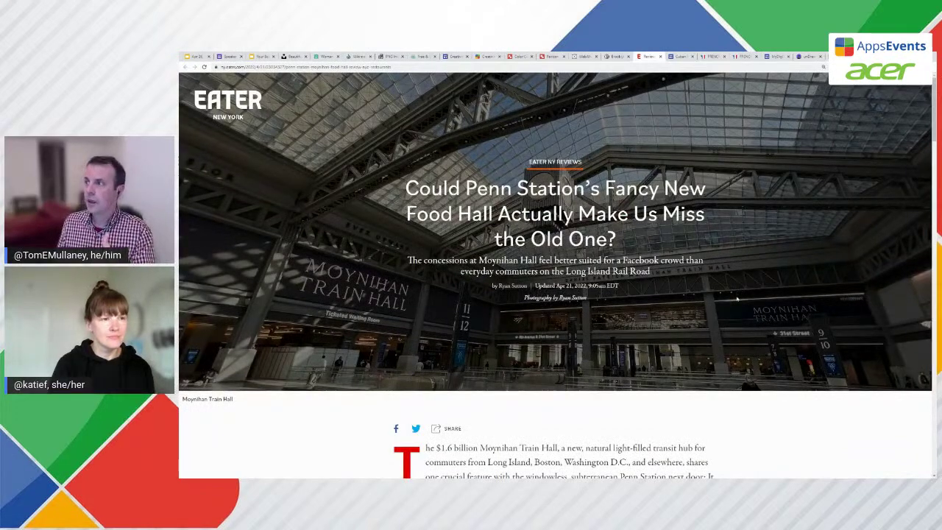
scroll(737, 299, "down", 1)
scroll(736, 299, "up", 1)
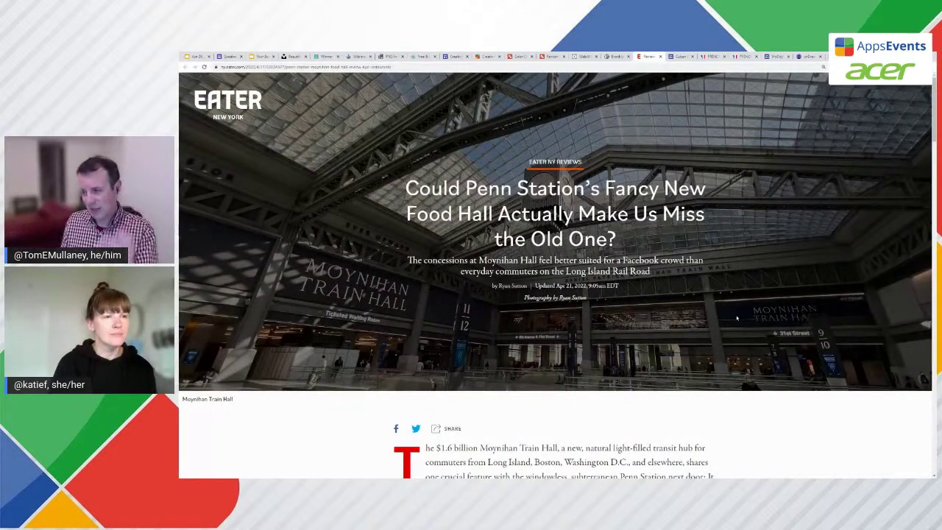
scroll(735, 313, "down", 1)
scroll(734, 323, "down", 1)
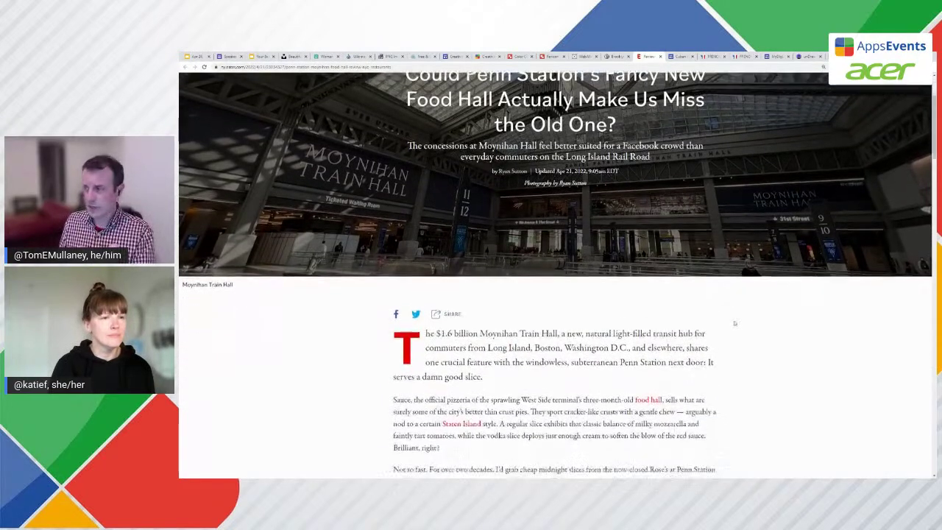
scroll(734, 323, "up", 2)
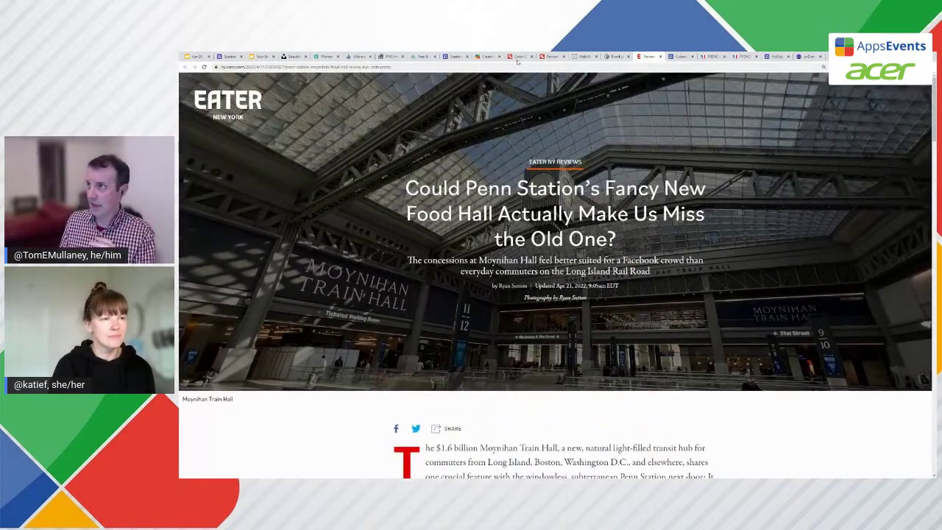
Switch back to the Creativity Demo Site and set the page header type to Cover.
left_click(453, 56)
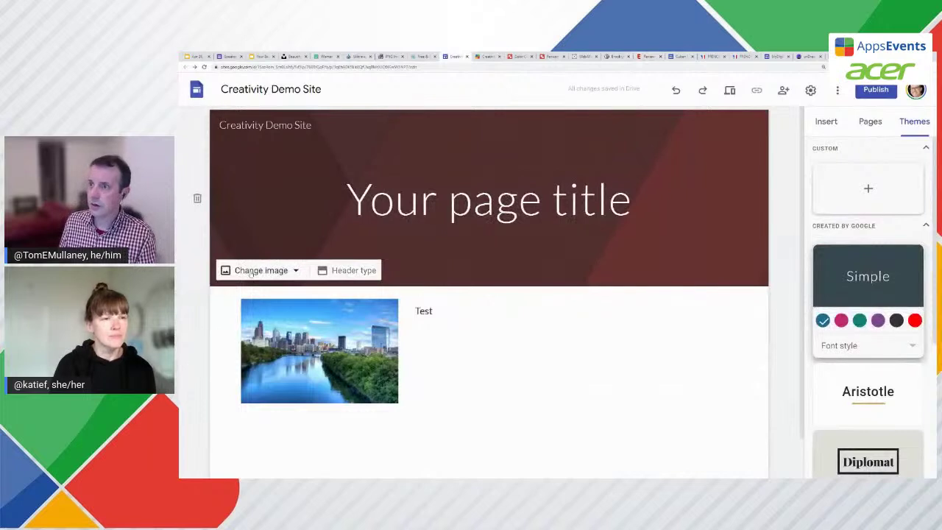
left_click(335, 270)
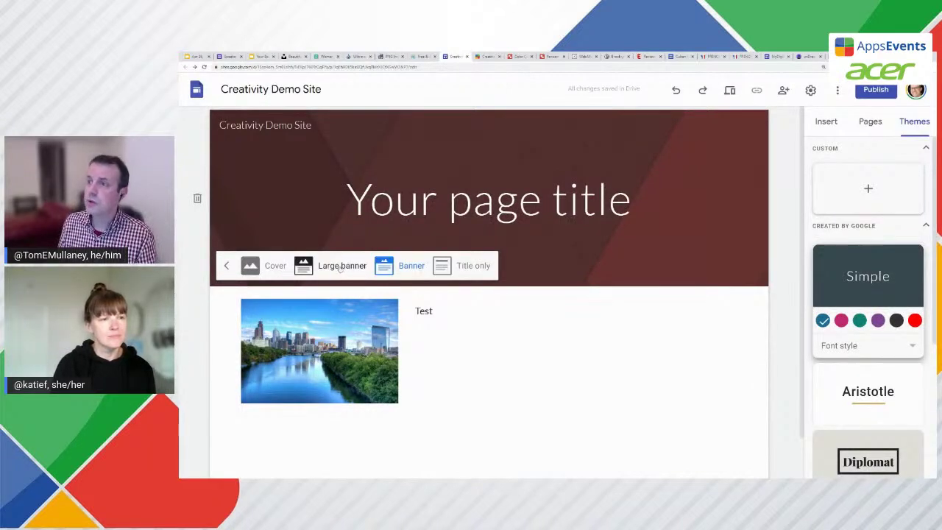
left_click(333, 272)
left_click(270, 358)
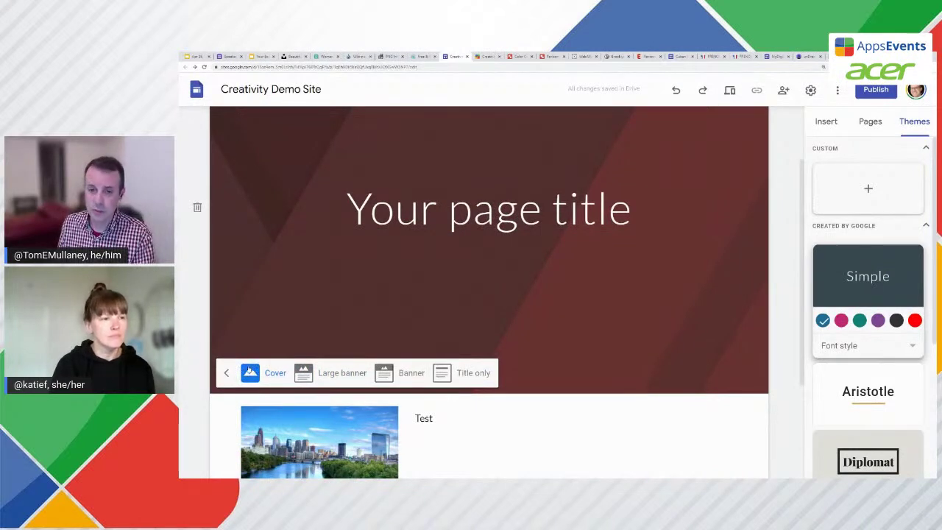
left_click(226, 373)
left_click(276, 377)
left_click(265, 433)
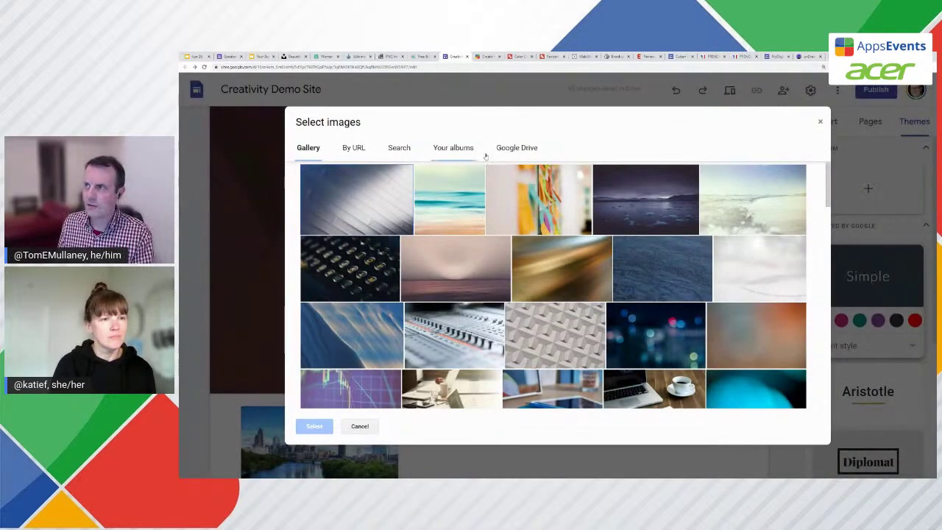
left_click(820, 122)
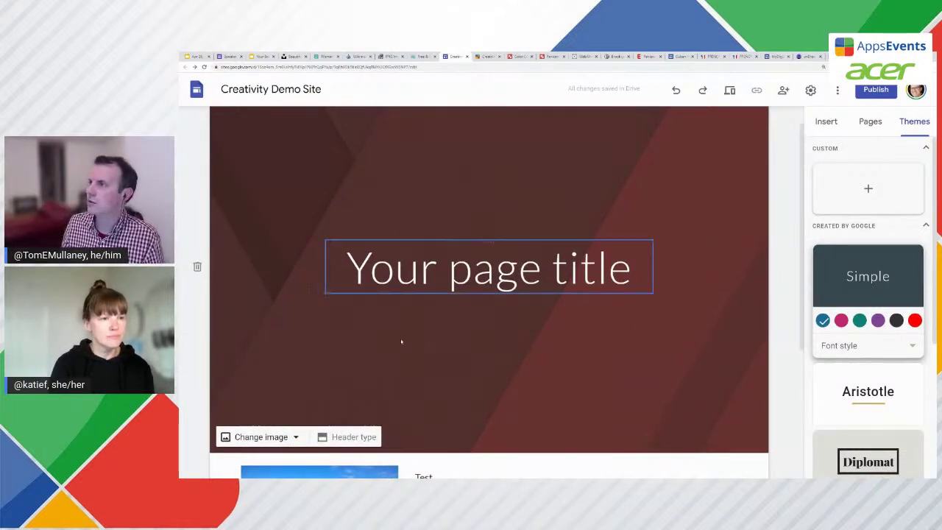
Change the page header's image to the gallery photo of colorful sticky notes on a glass wall.
left_click(268, 437)
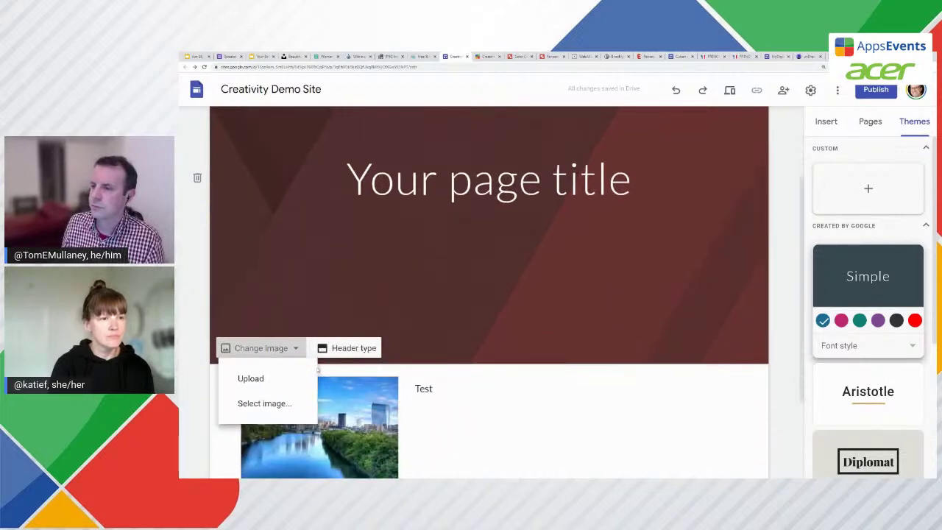
left_click(274, 403)
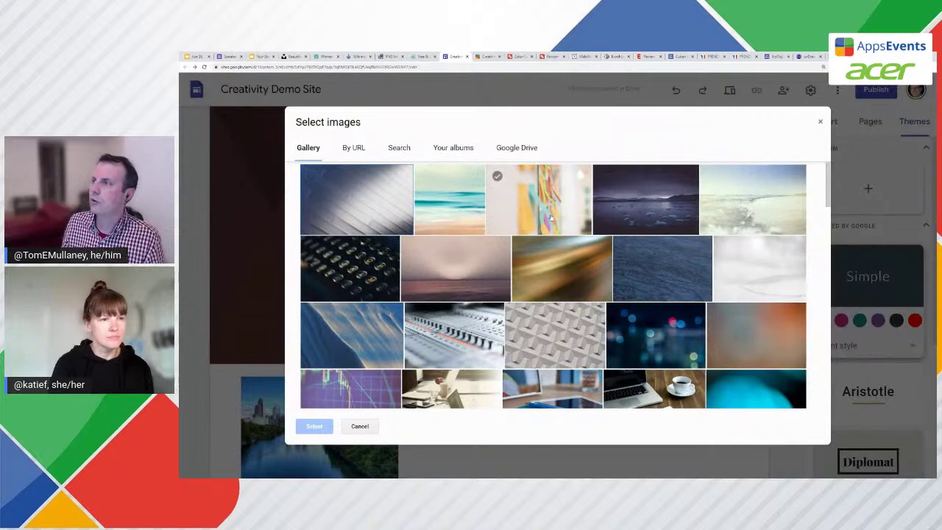
left_click(550, 217)
scroll(560, 308, "down", 10)
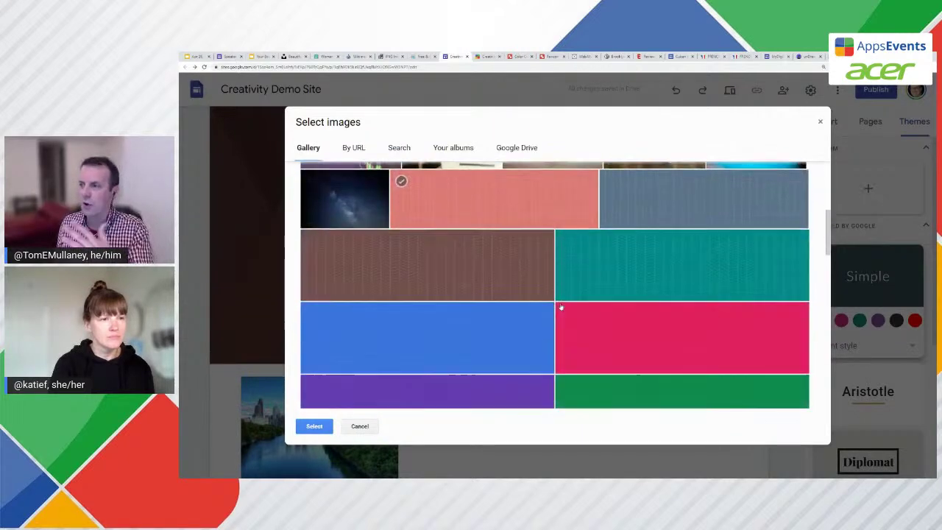
scroll(562, 309, "up", 10)
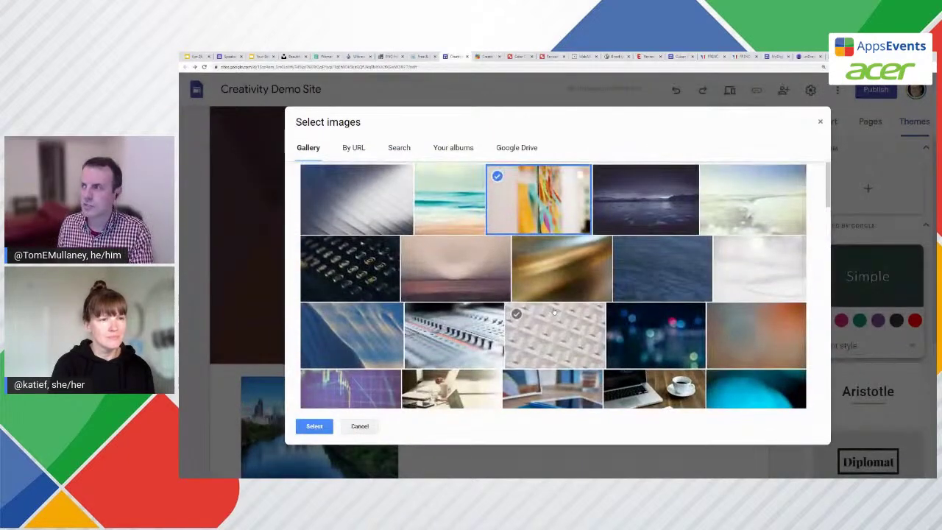
left_click(315, 426)
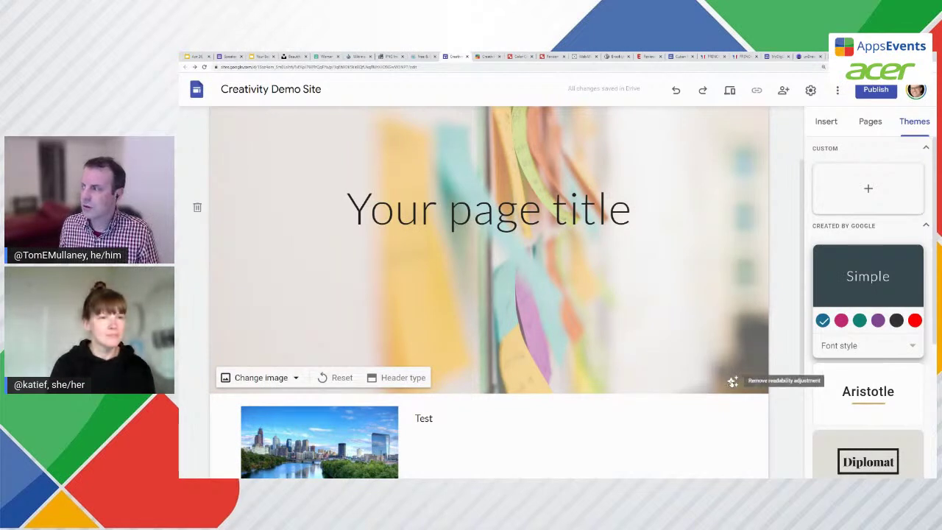
Replace the placeholder page title in the header with "Text".
scroll(732, 379, "down", 1)
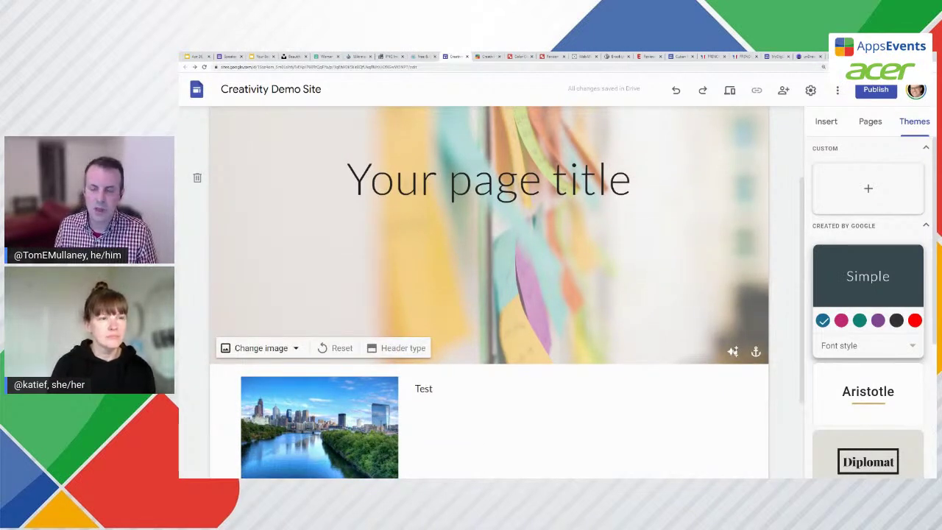
left_click(425, 180)
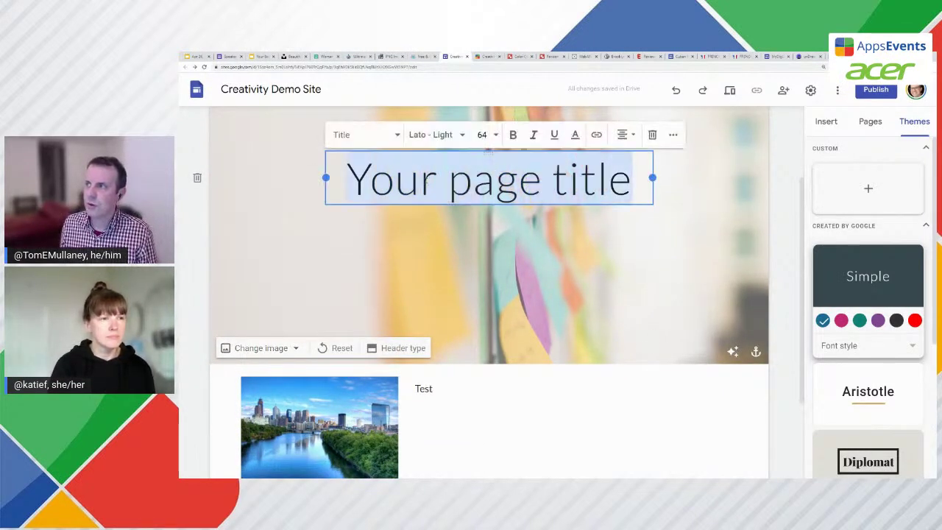
type("Text")
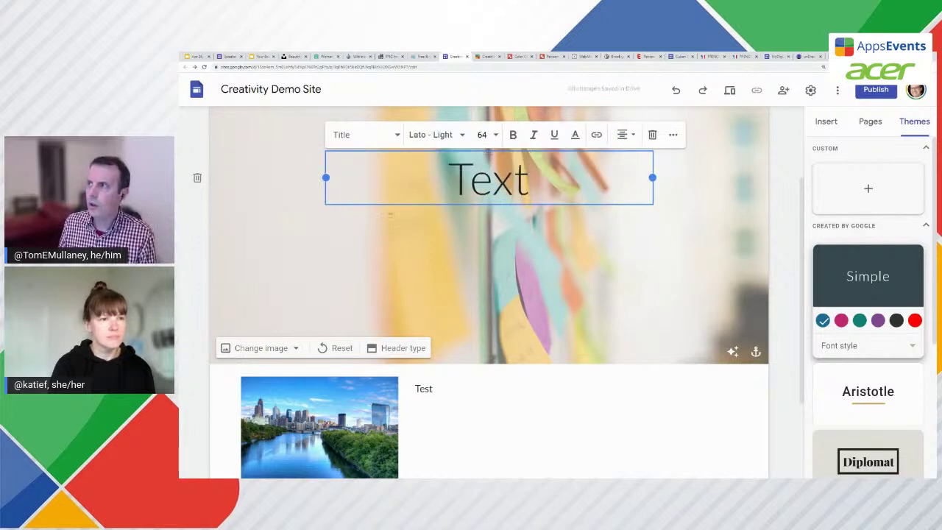
scroll(390, 197, "up", 1)
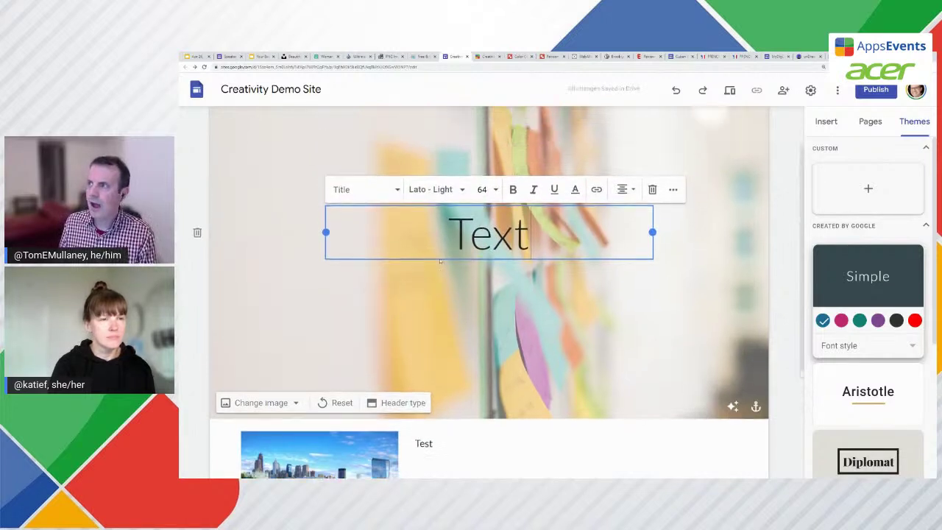
Preview the site's title without the header image's readability adjustment, exit the preview and restore the adjustment.
left_click(732, 412)
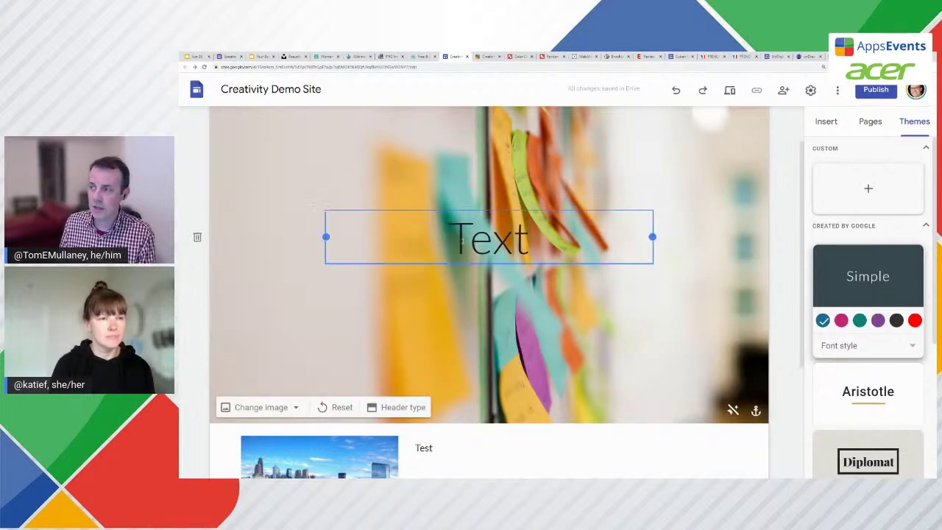
left_click(460, 242)
left_click(729, 91)
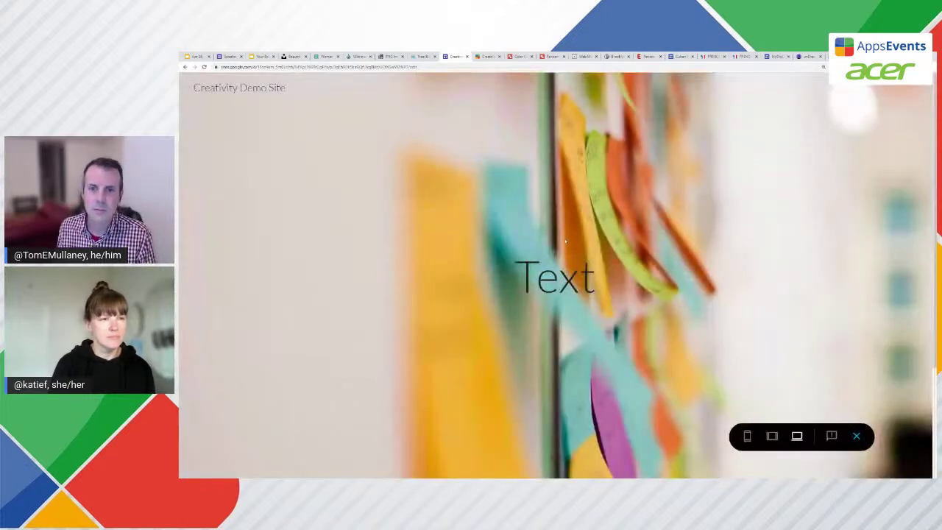
double_click(554, 284)
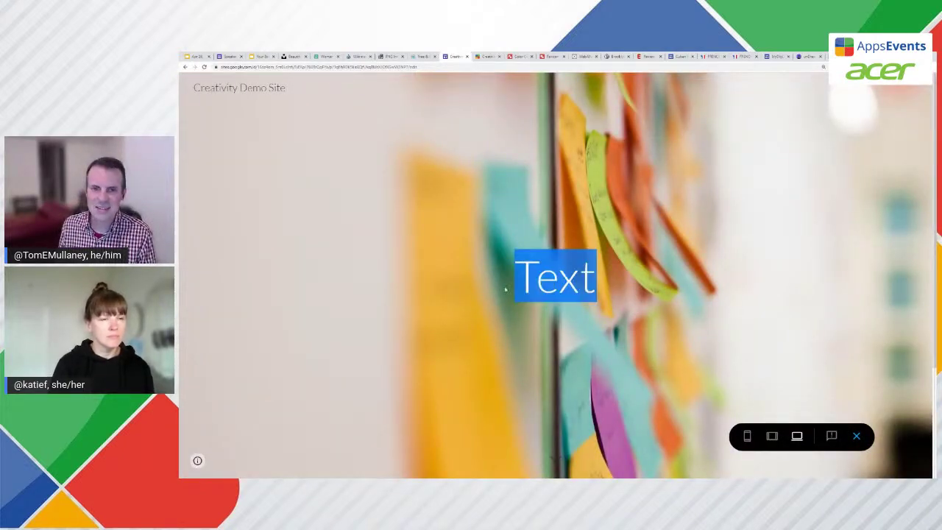
left_click(513, 295)
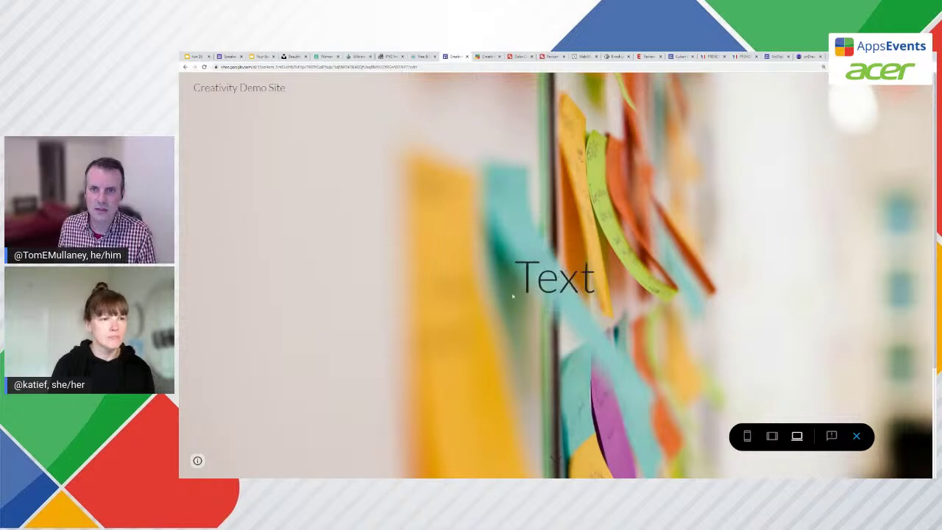
left_click(855, 435)
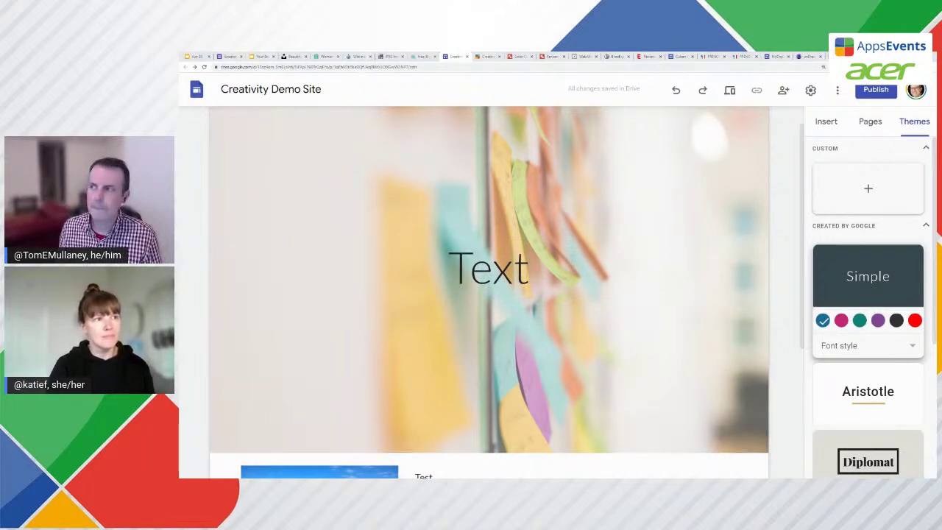
Open the options for inserting content into the page.
left_click(824, 122)
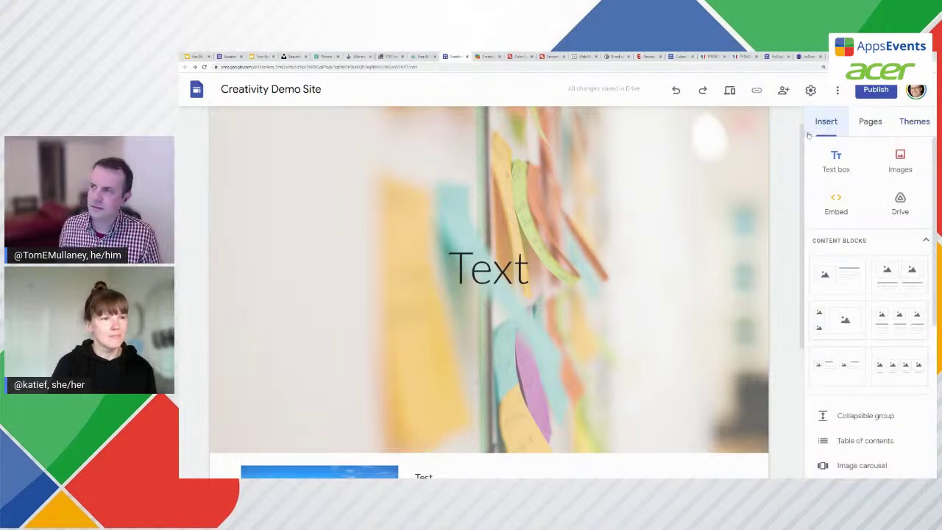